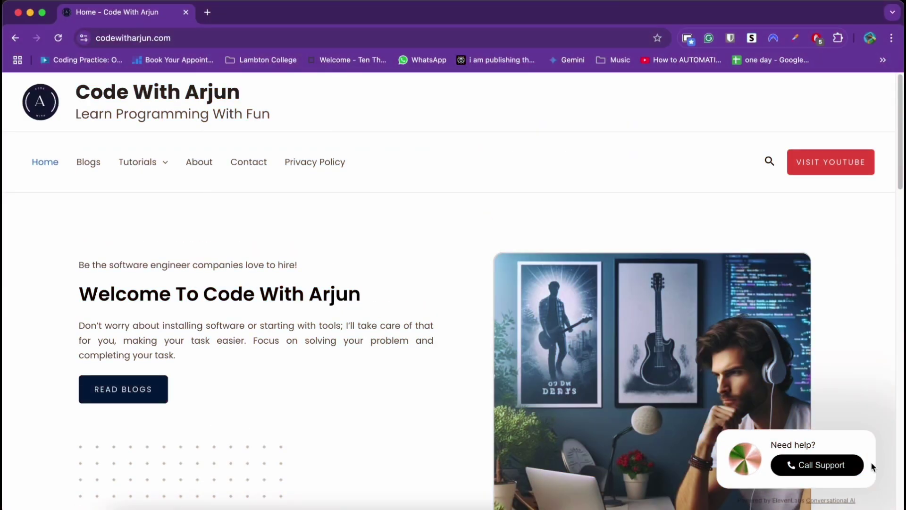
- Load elevenlabs.io in a new tab and show the Conversational AI Agents list
click(207, 13)
text(el)
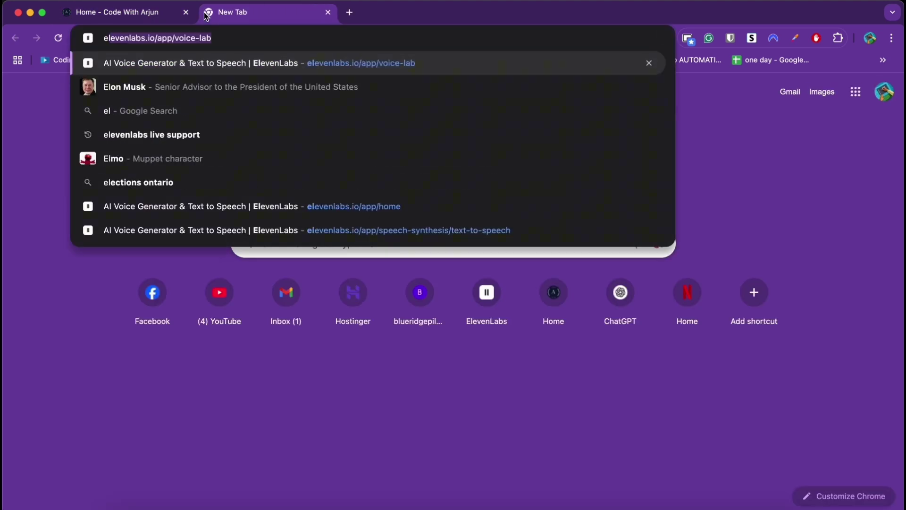
key(Return)
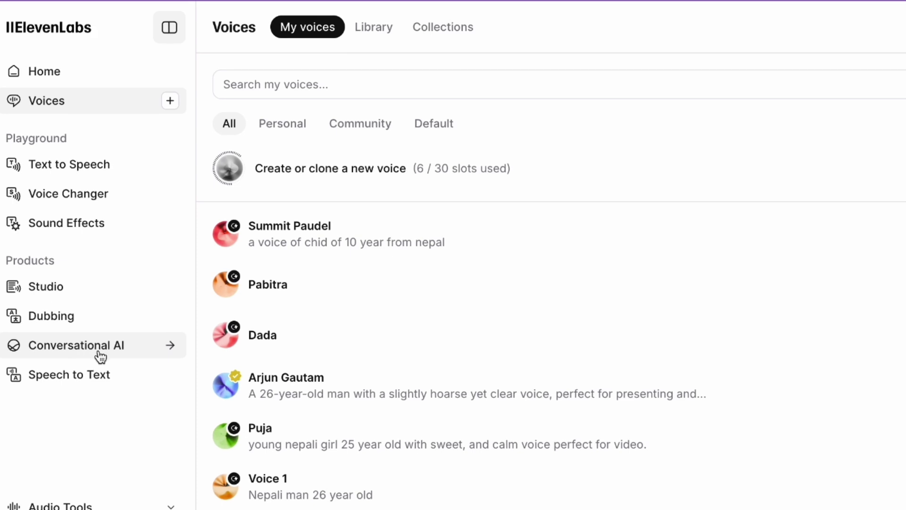
click(100, 354)
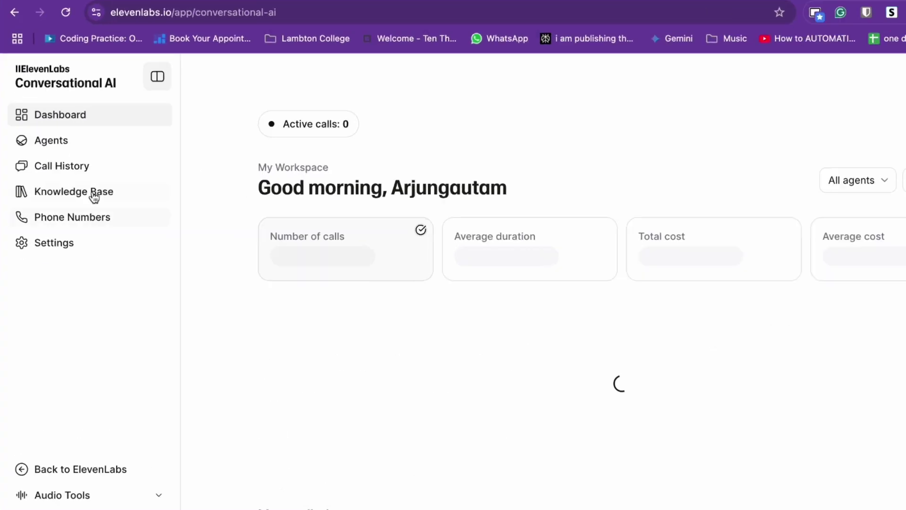
click(66, 147)
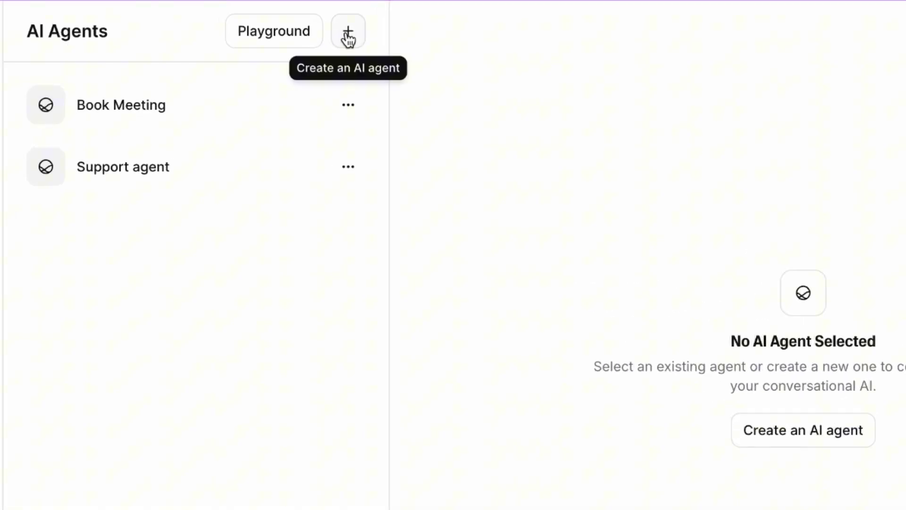
- Create a blank-template agent named 'New Support Agent'
click(349, 33)
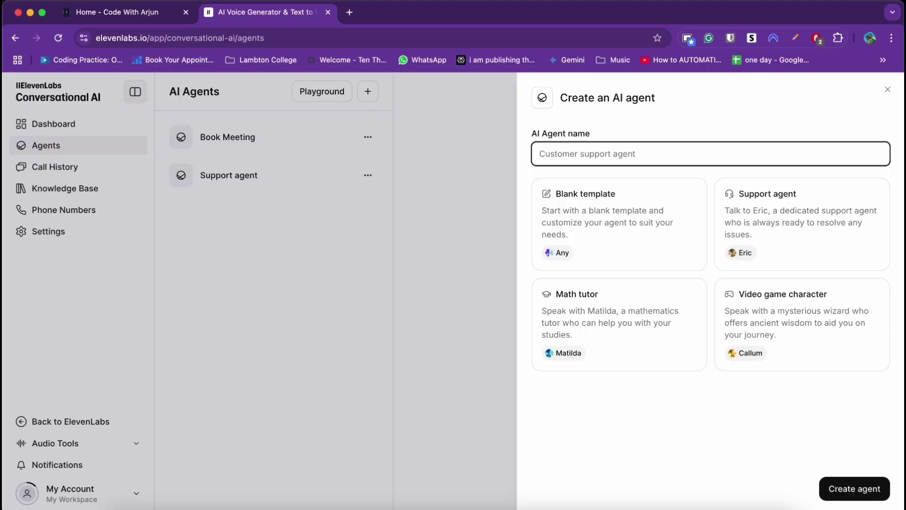
text(N)
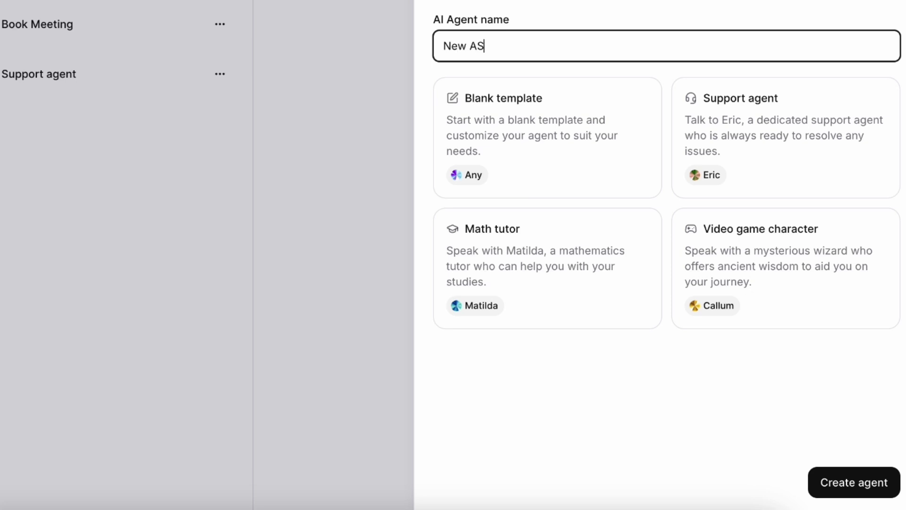
text(ew Support )
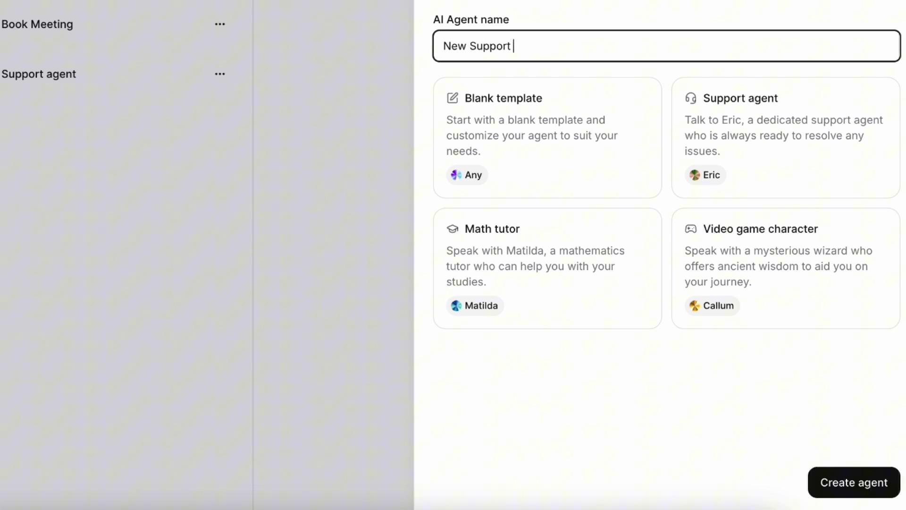
text(Agent)
click(564, 169)
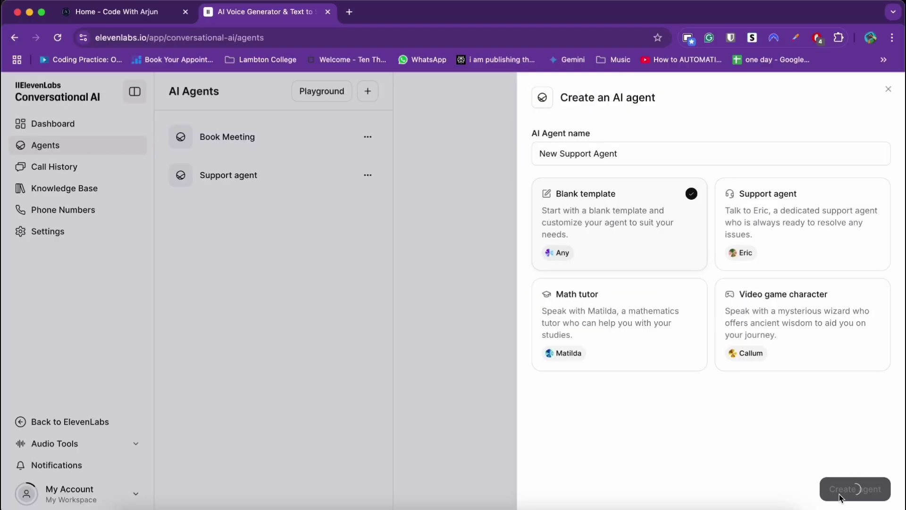
click(834, 490)
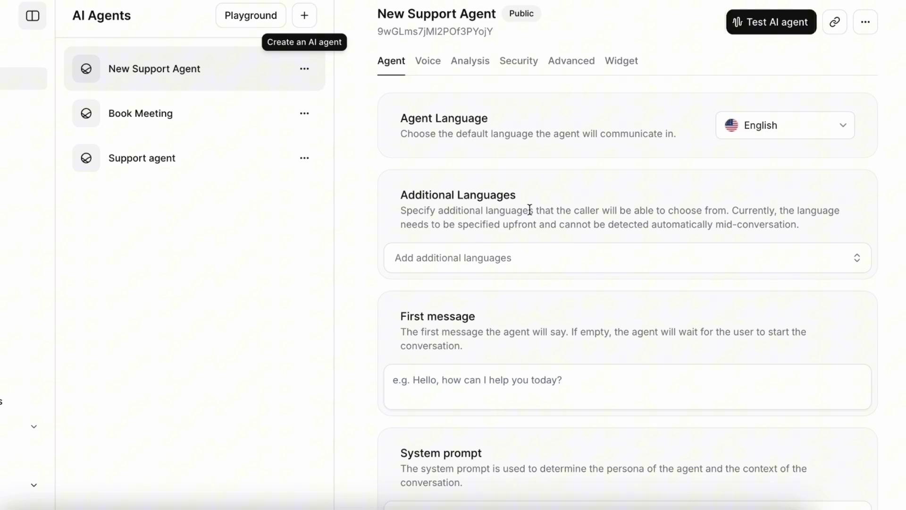
- Keep English as the agent language and add no additional languages
click(778, 128)
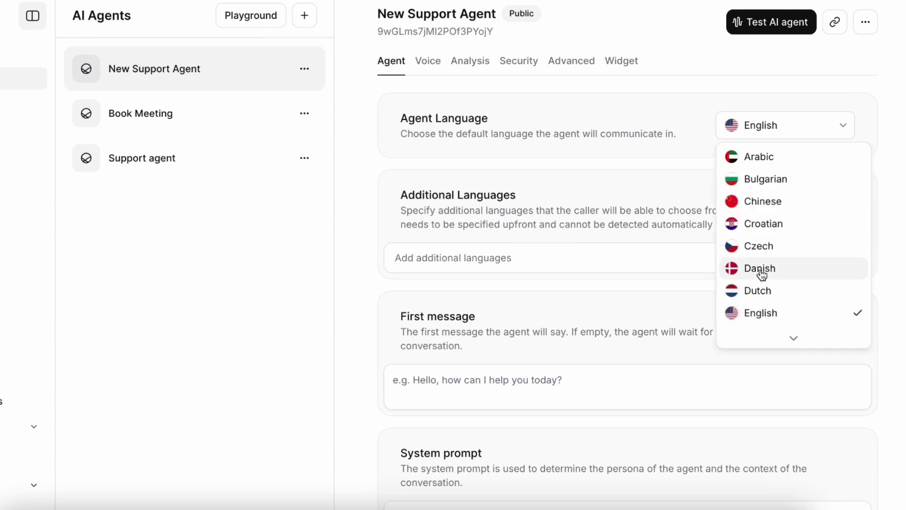
scroll(760, 267, down, 5)
scroll(761, 274, up, 5)
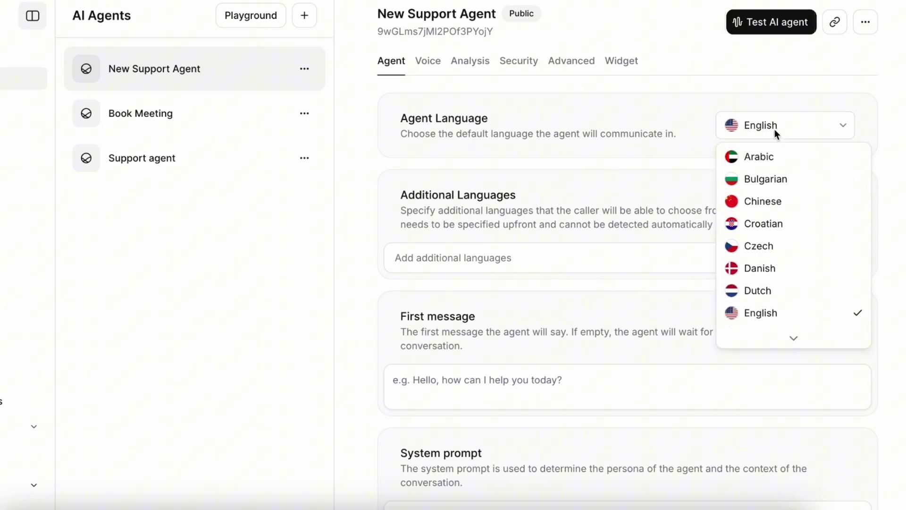
click(613, 115)
scroll(612, 113, down, 3)
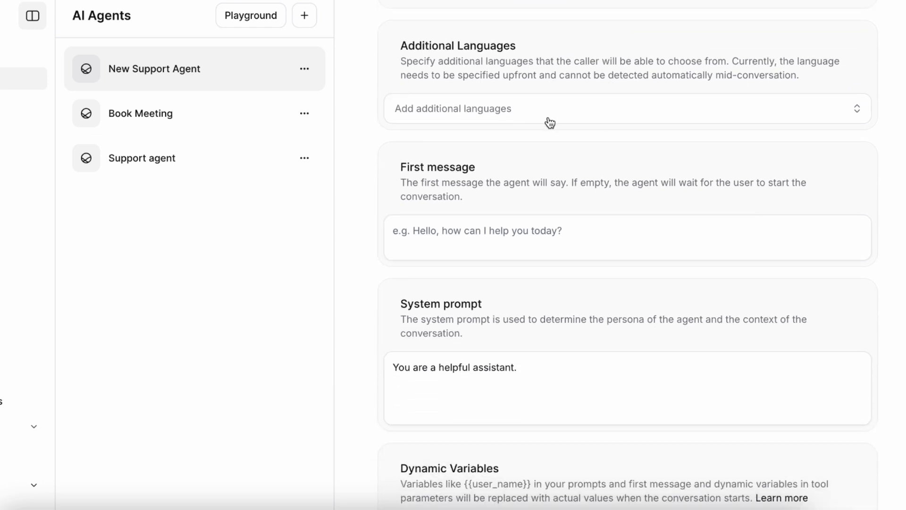
click(547, 121)
click(547, 121)
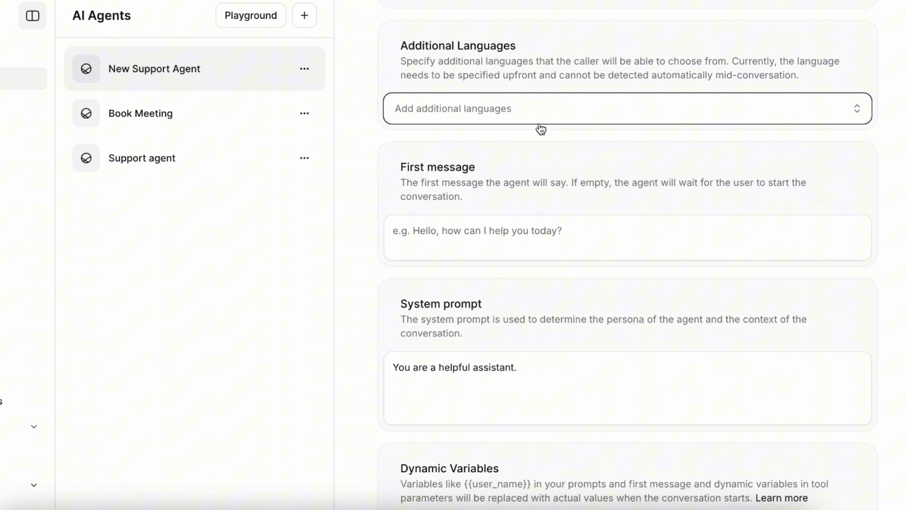
scroll(493, 269, down, 1)
- Set the first message to 'Hello, how can i help you ?', review the system prompt, and save
click(525, 183)
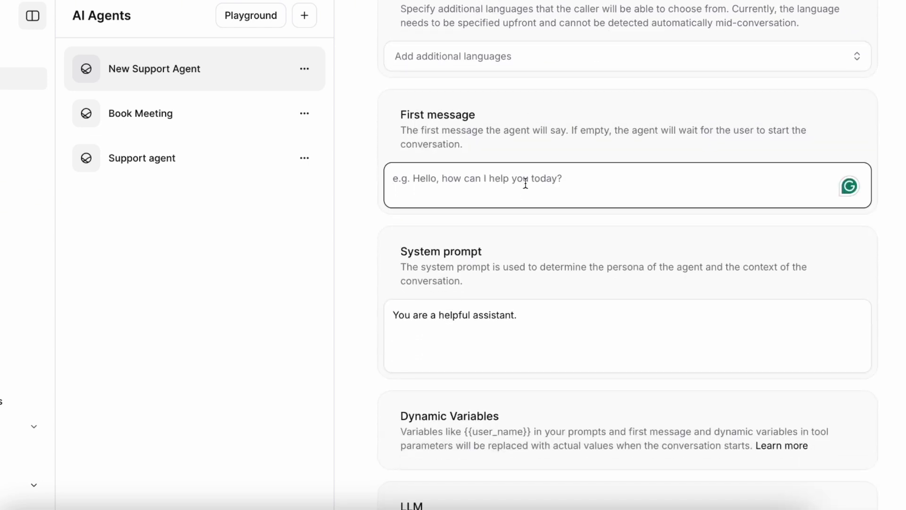
text(Hello, how can i help you ?)
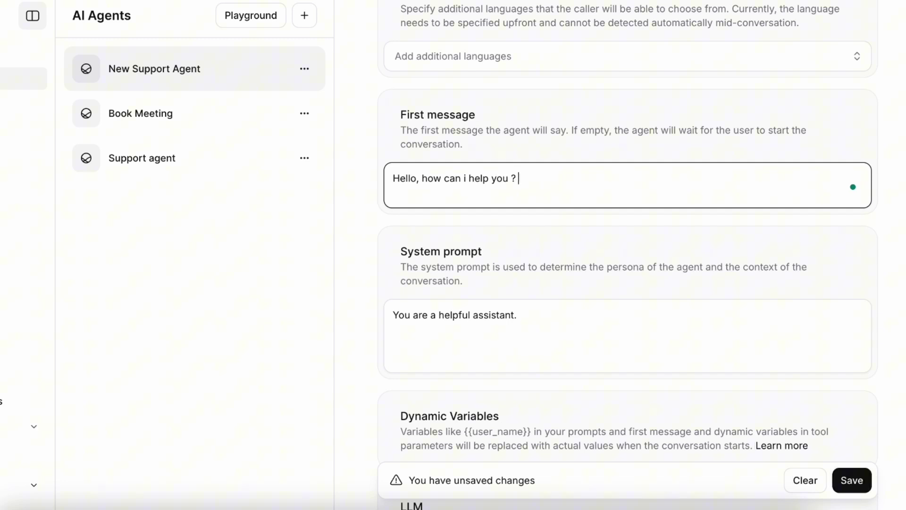
scroll(449, 345, down, 2)
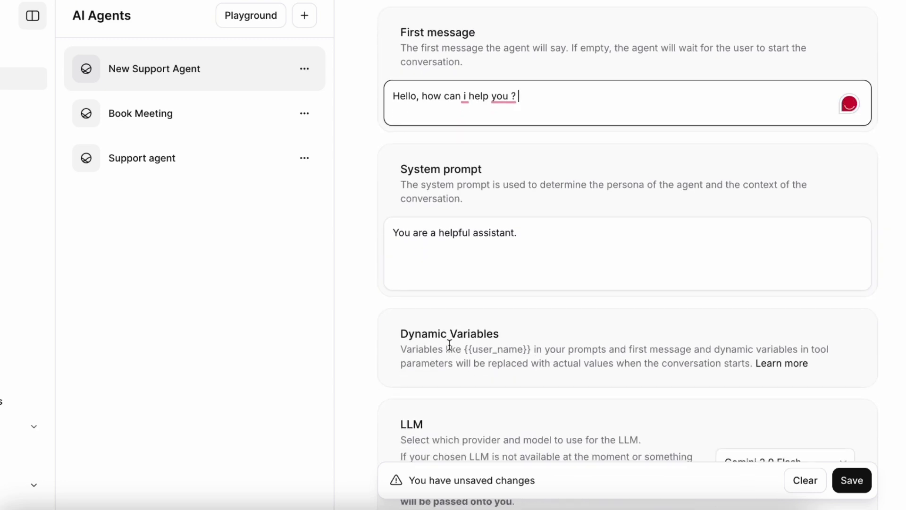
click(482, 260)
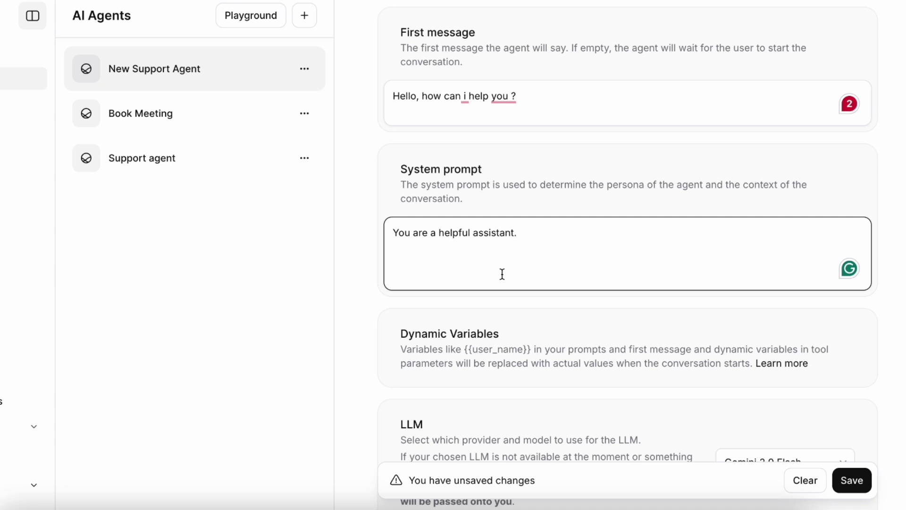
scroll(518, 261, down, 3)
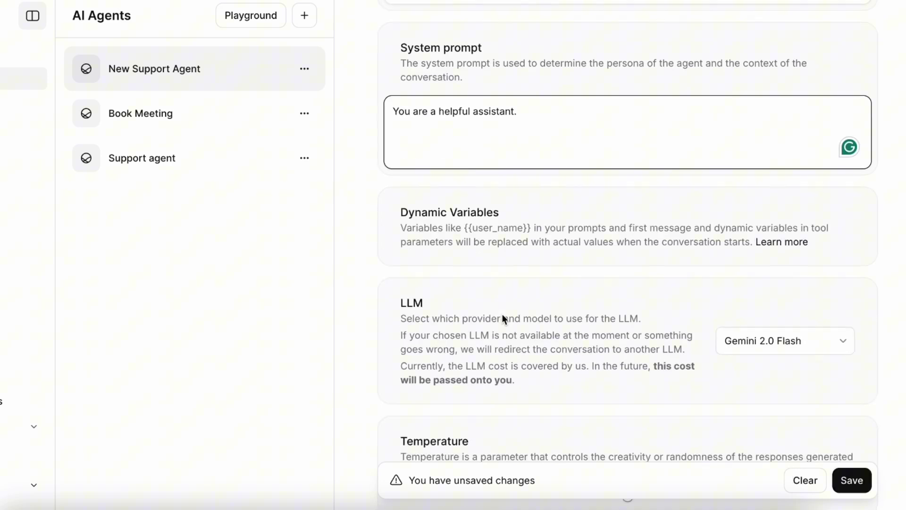
scroll(502, 314, down, 1)
scroll(502, 313, down, 10)
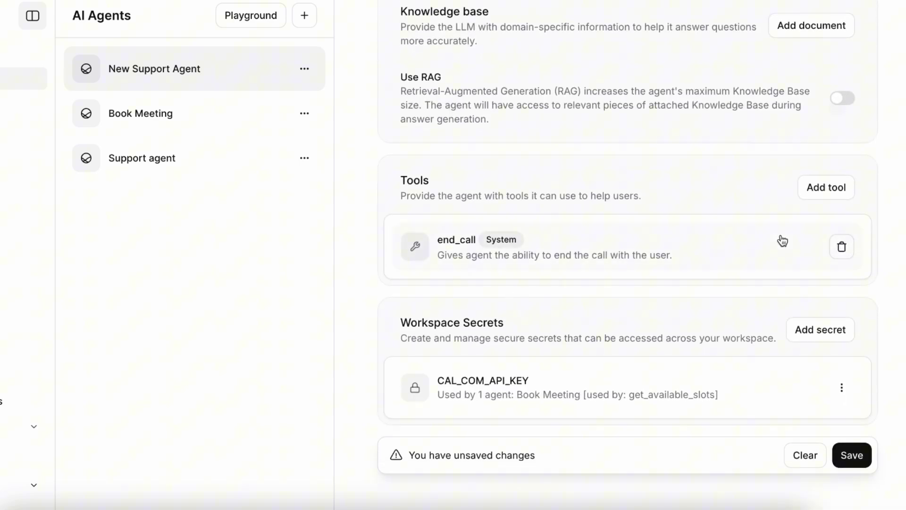
scroll(616, 349, down, 2)
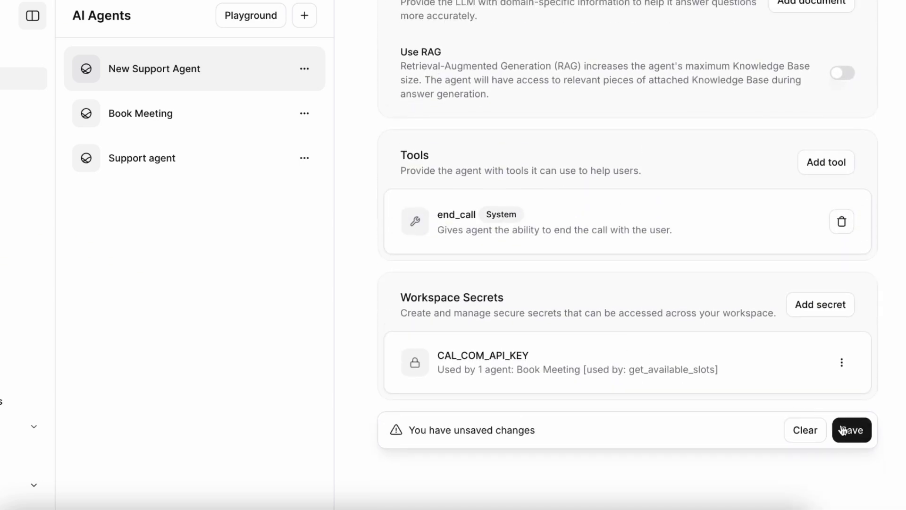
click(842, 430)
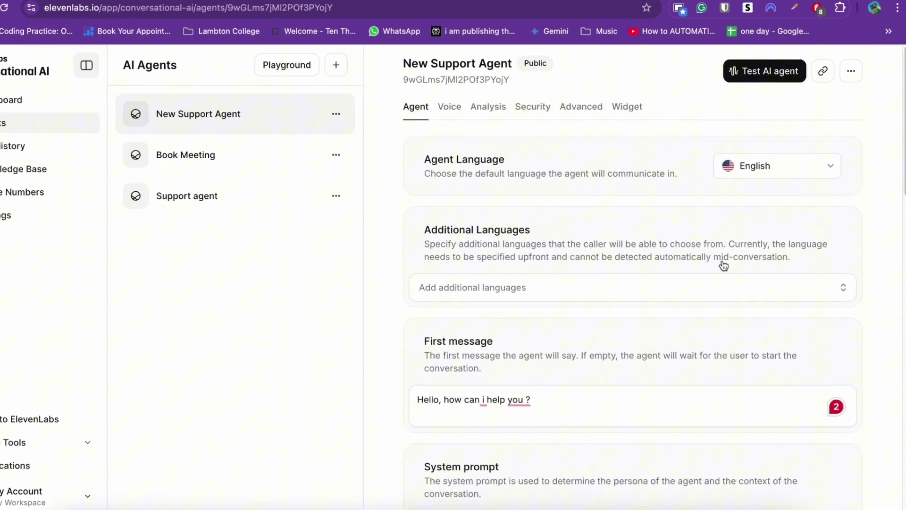
- Preview several voices from the agent's voice list
click(403, 67)
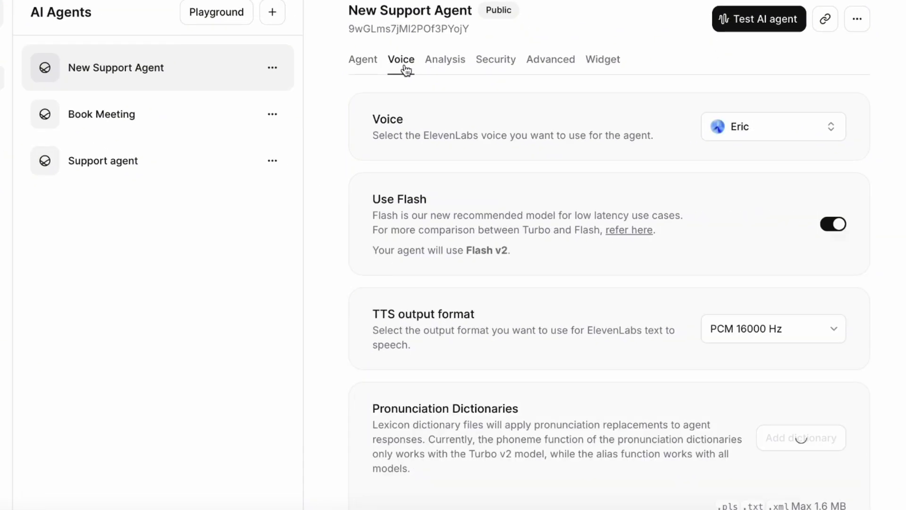
click(739, 129)
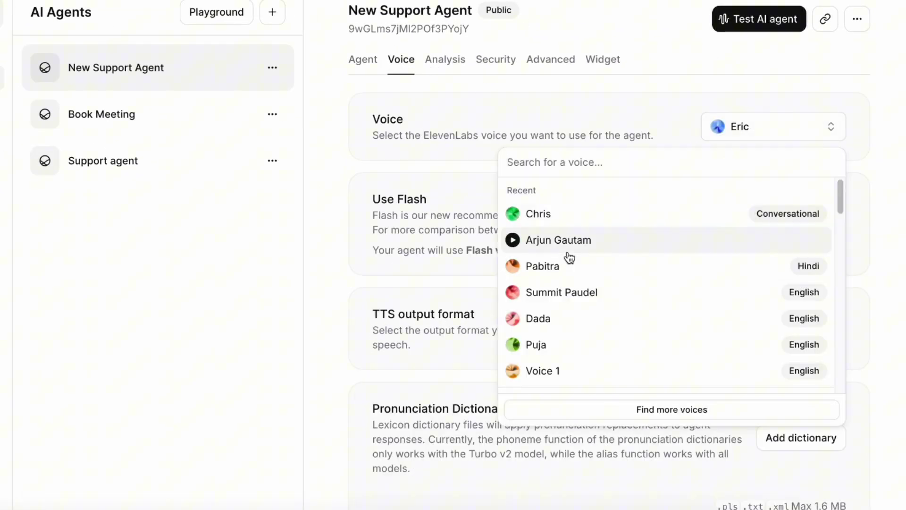
click(513, 241)
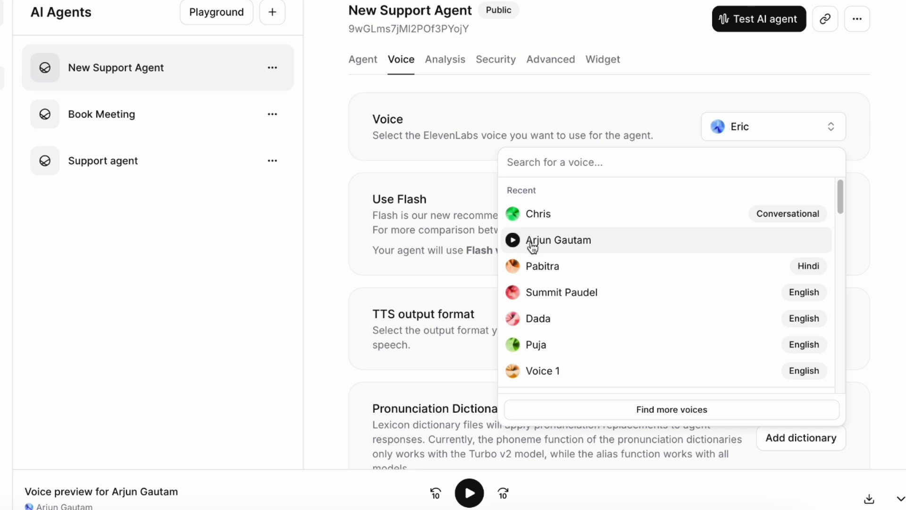
scroll(536, 255, down, 1)
scroll(536, 259, up, 1)
scroll(571, 272, down, 3)
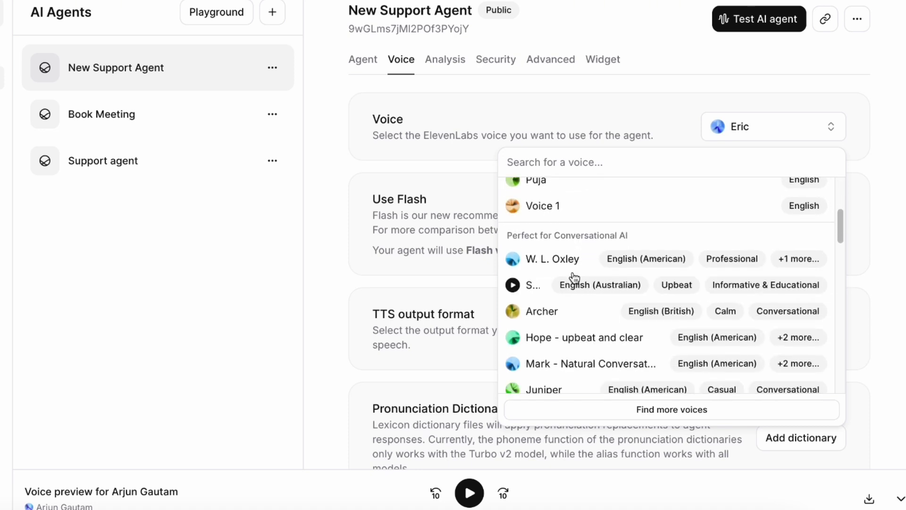
click(515, 265)
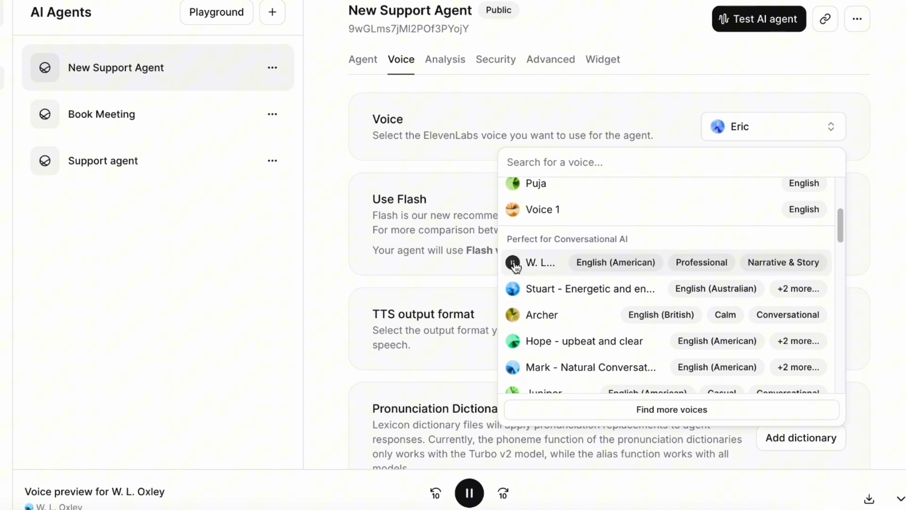
click(513, 288)
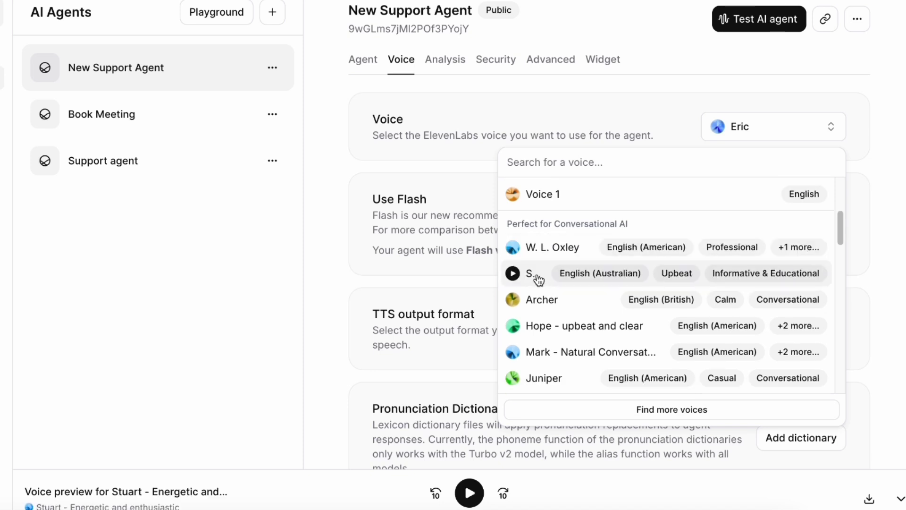
- Add the Stuart - Energetic and enthusiastic voice and save the voice settings
click(537, 276)
click(768, 378)
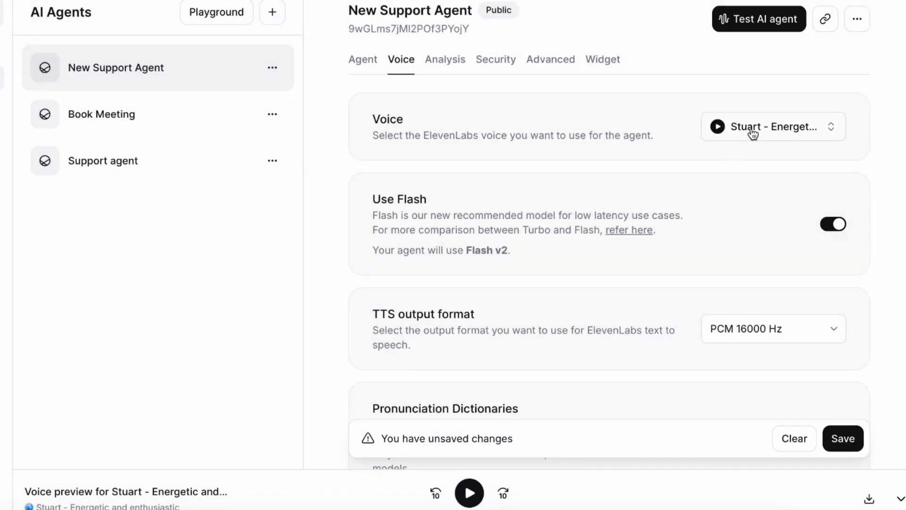
scroll(677, 250, down, 5)
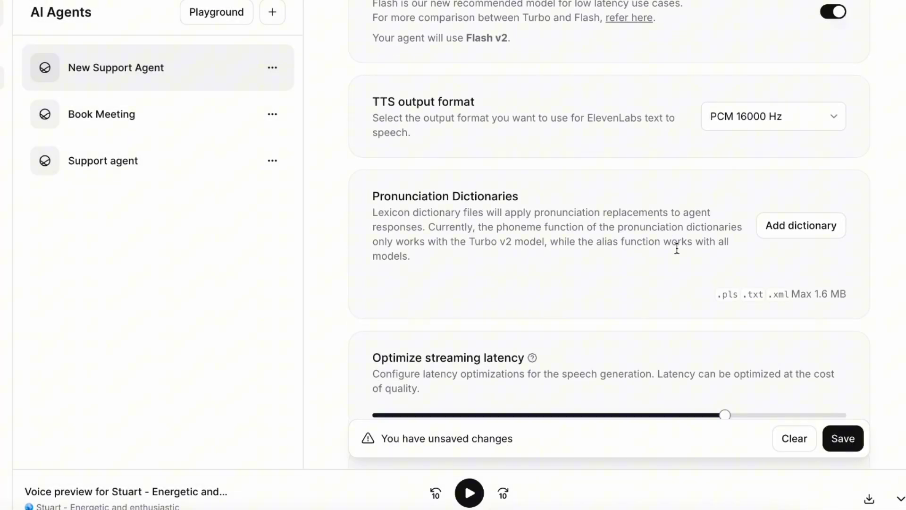
scroll(677, 249, down, 8)
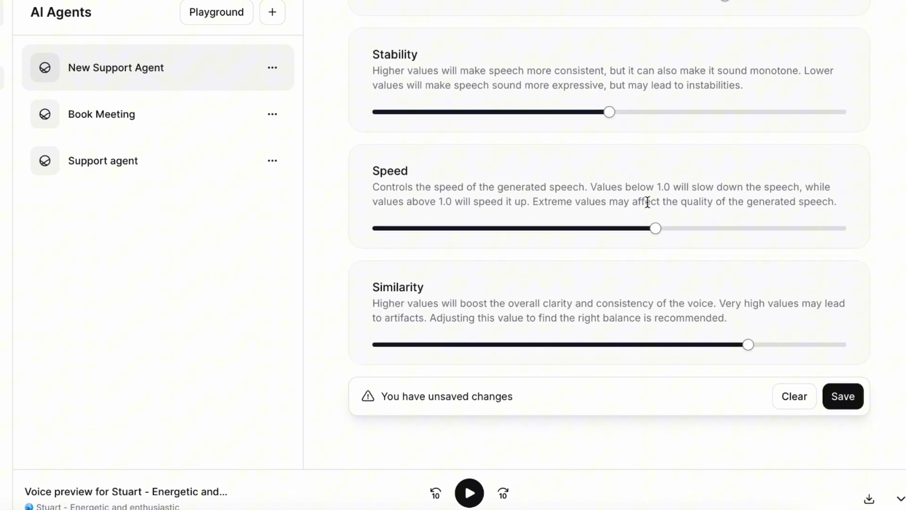
scroll(647, 247, down, 1)
click(841, 364)
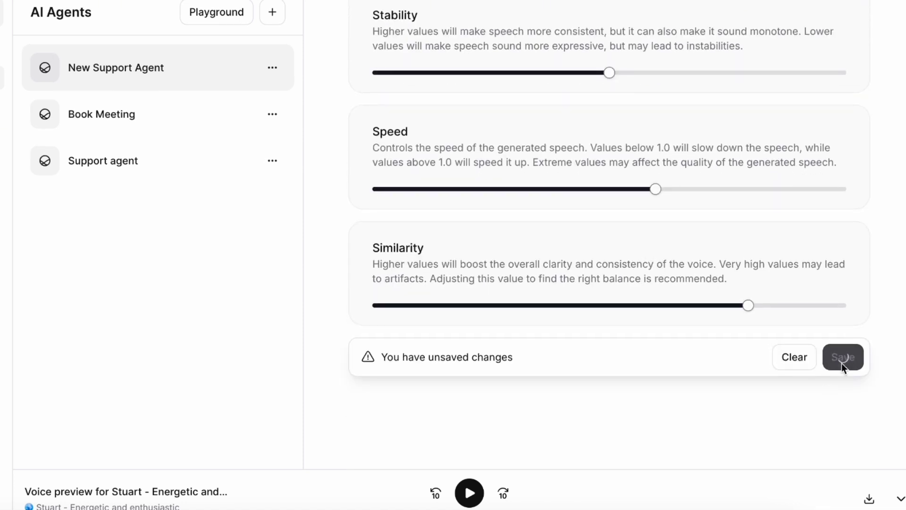
scroll(752, 278, up, 14)
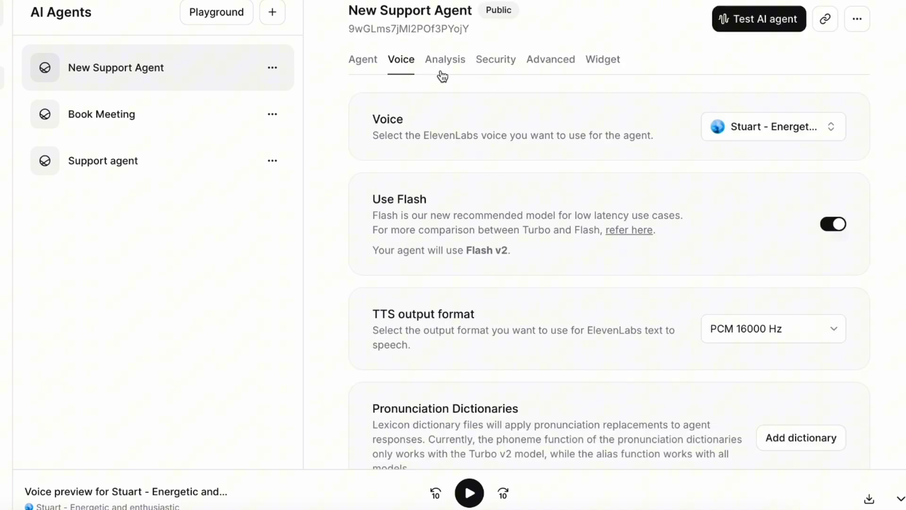
- Review the Analysis, Security and Advanced tabs, down to Client Events and Privacy Settings
click(446, 68)
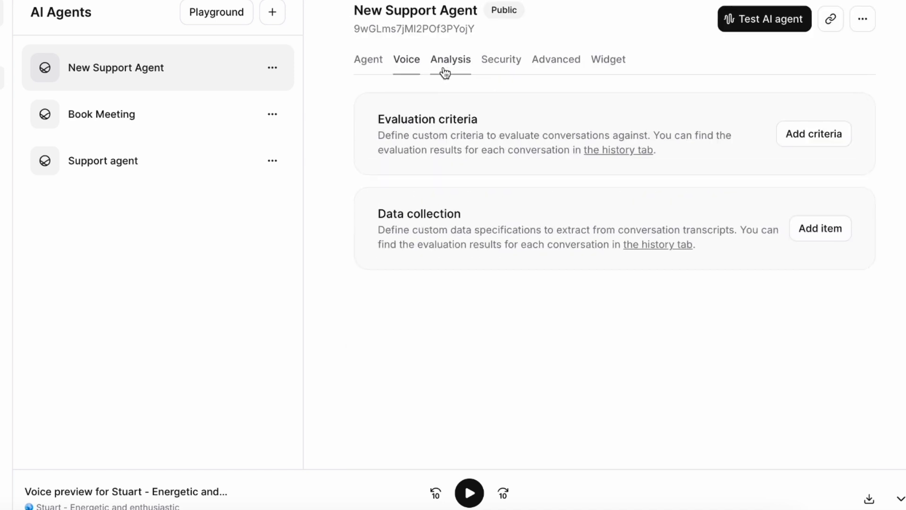
click(501, 71)
scroll(493, 243, down, 9)
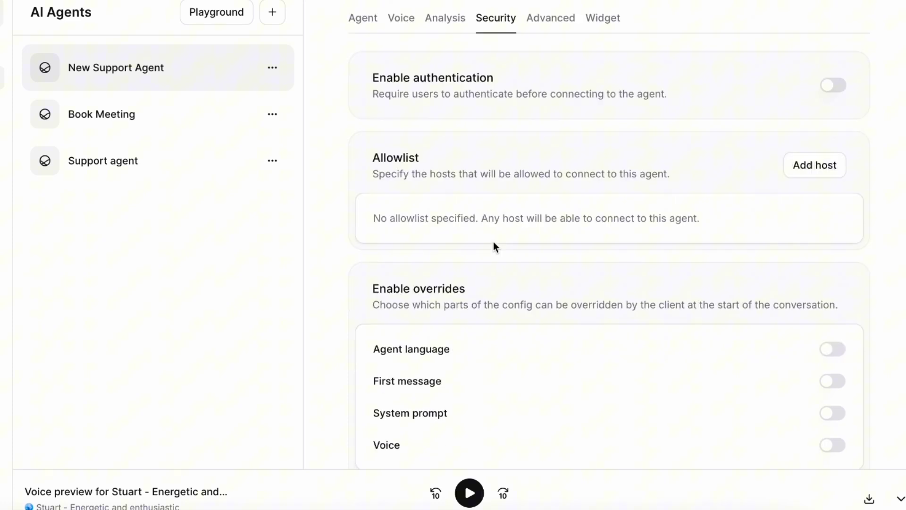
scroll(493, 243, up, 9)
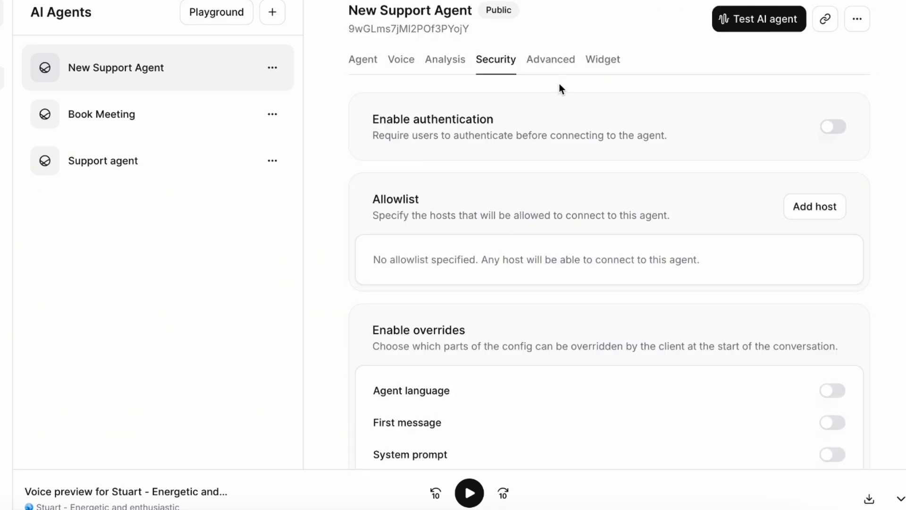
click(572, 60)
scroll(529, 264, down, 2)
scroll(528, 268, down, 3)
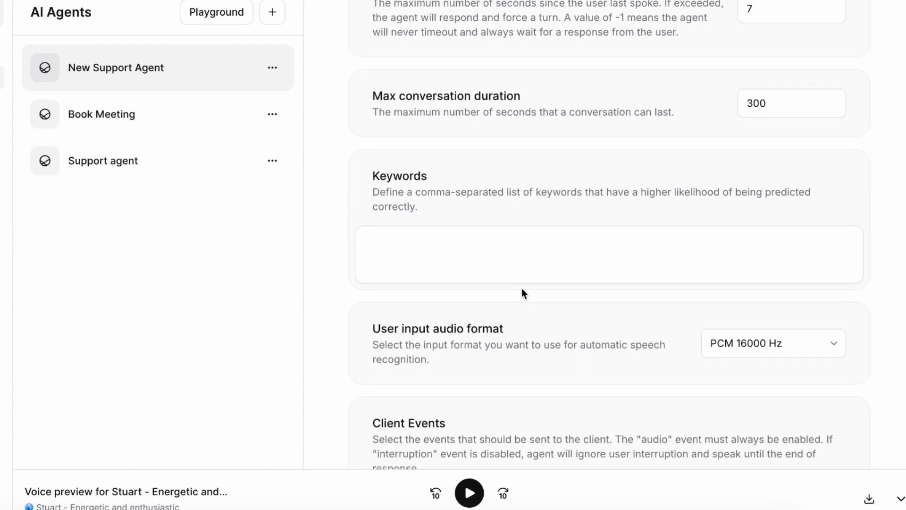
click(526, 263)
scroll(526, 264, down, 6)
scroll(527, 270, up, 10)
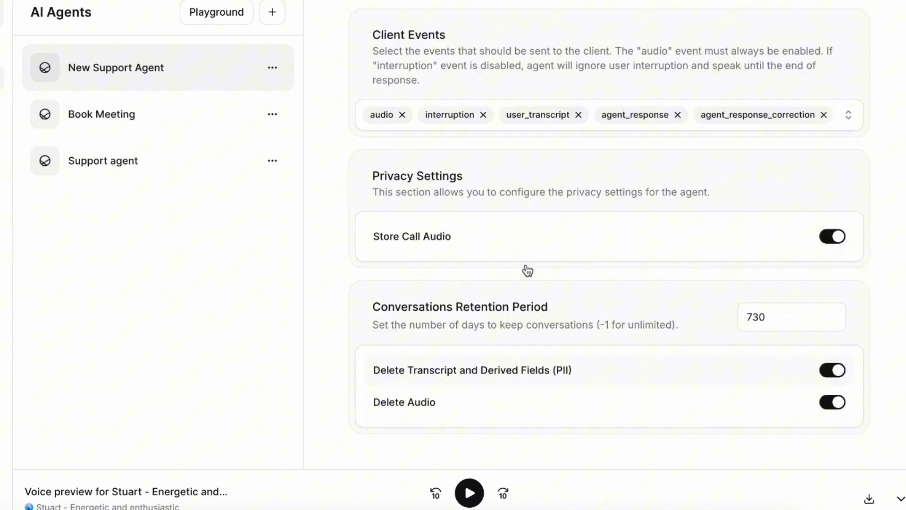
- Compare the Widget tab with the support widget on the Code With Arjun site
click(596, 61)
scroll(514, 304, down, 10)
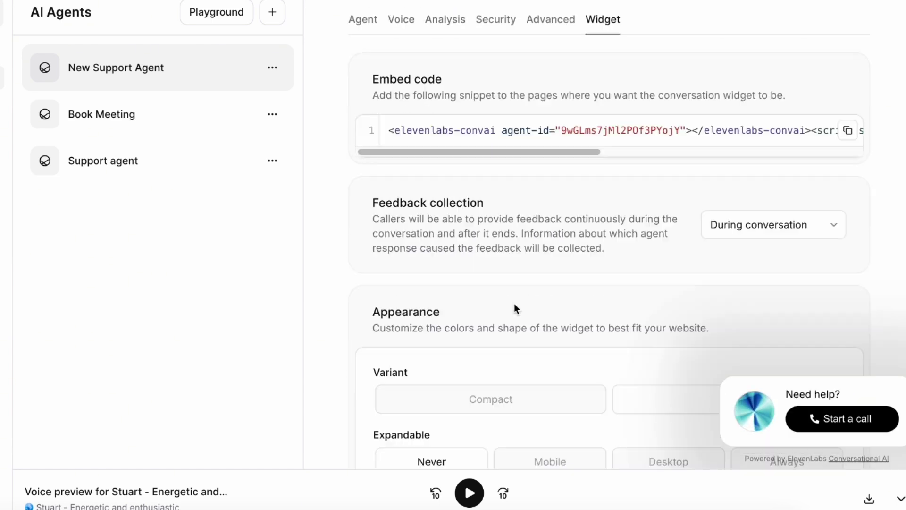
scroll(514, 304, up, 2)
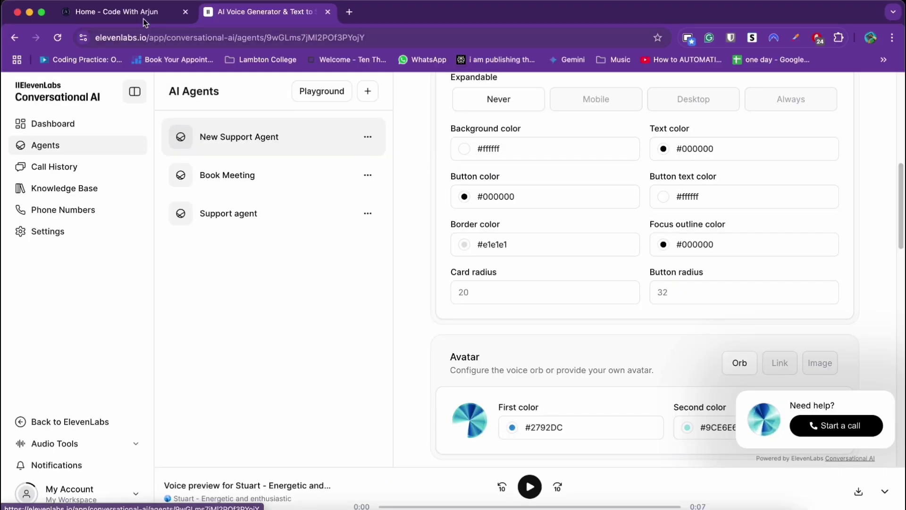
key(ctrl+shift+Tab)
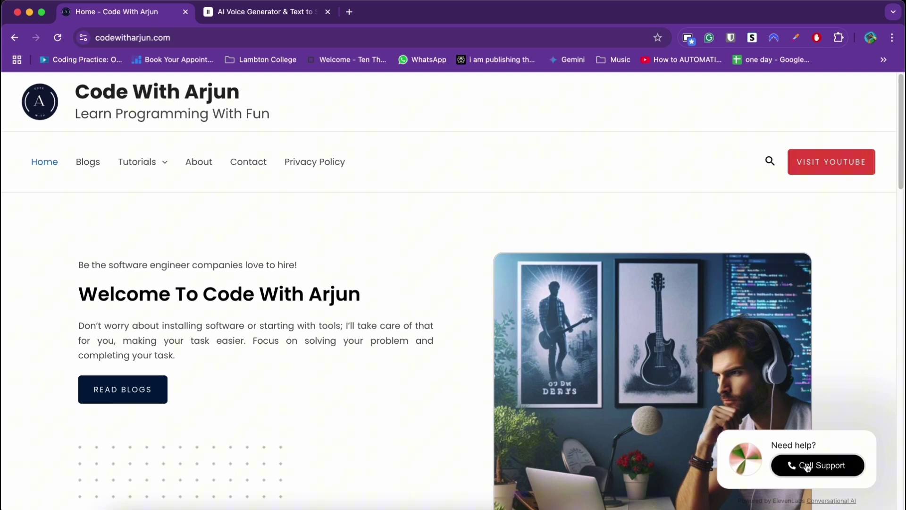
click(261, 12)
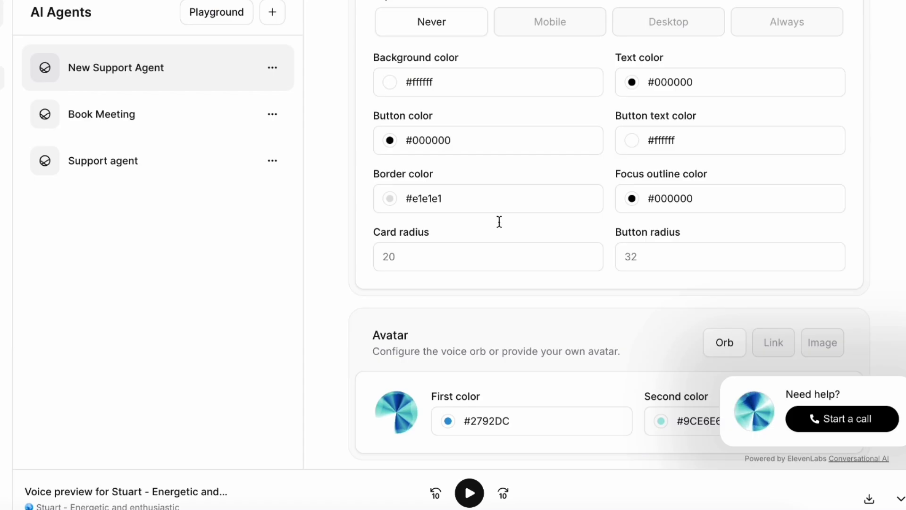
- Try the Image and Link avatar options, return to the Orb, and review Terms and conditions
scroll(633, 373, down, 5)
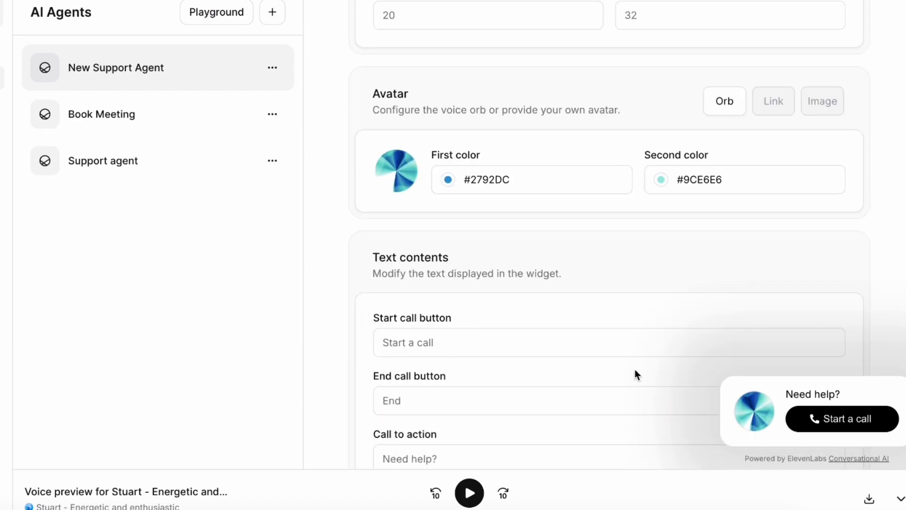
click(818, 108)
click(777, 111)
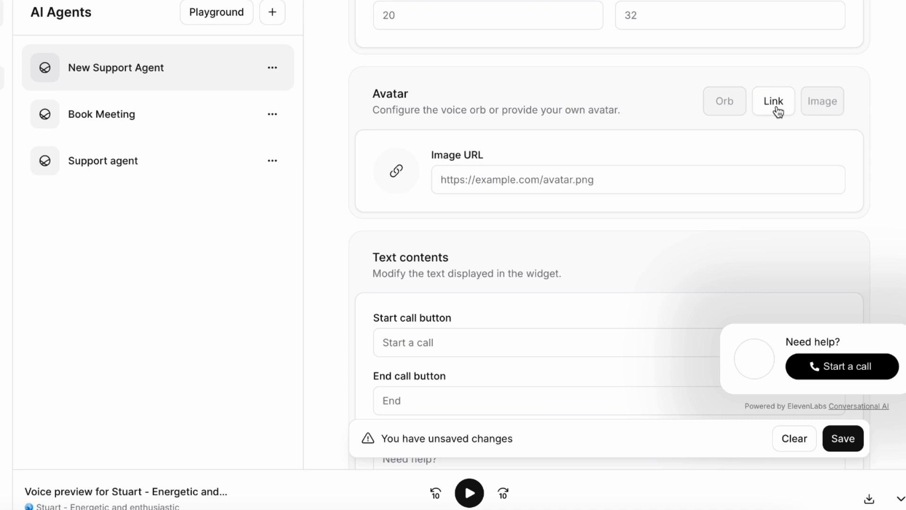
click(829, 107)
click(732, 107)
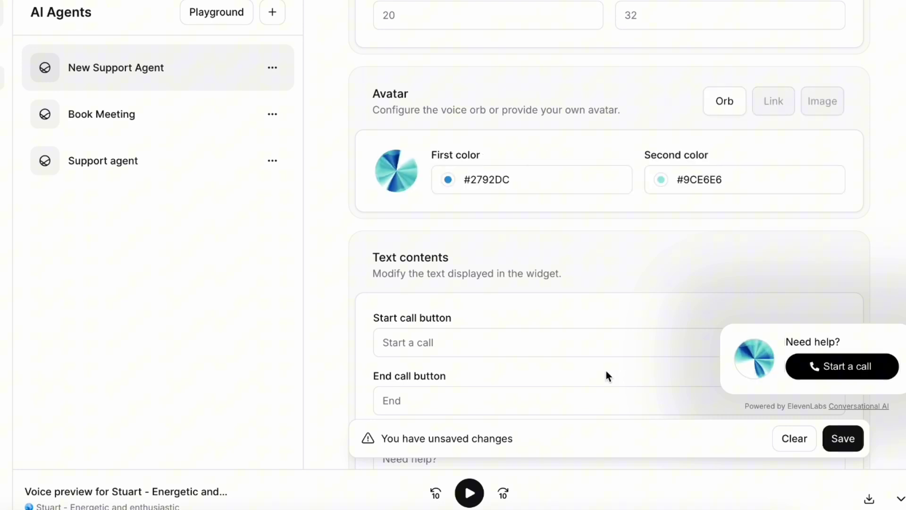
scroll(606, 370, down, 11)
scroll(606, 370, down, 1)
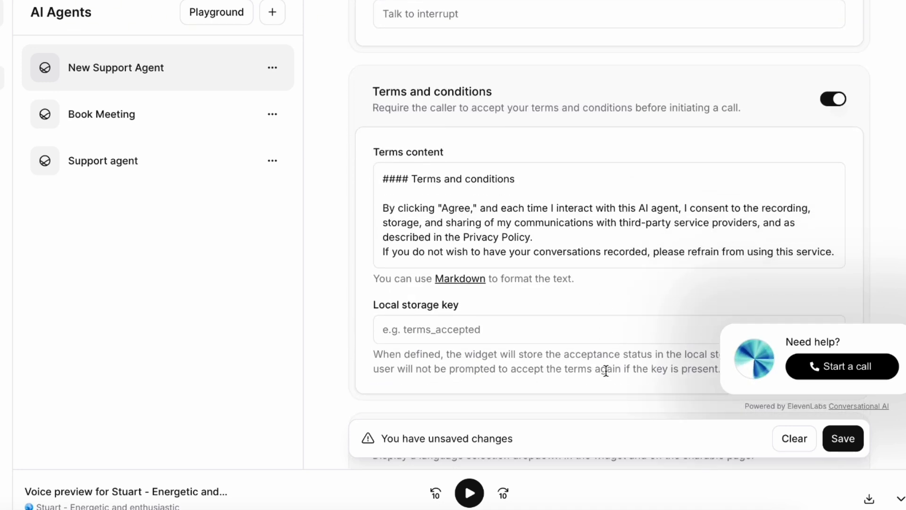
scroll(603, 282, down, 1)
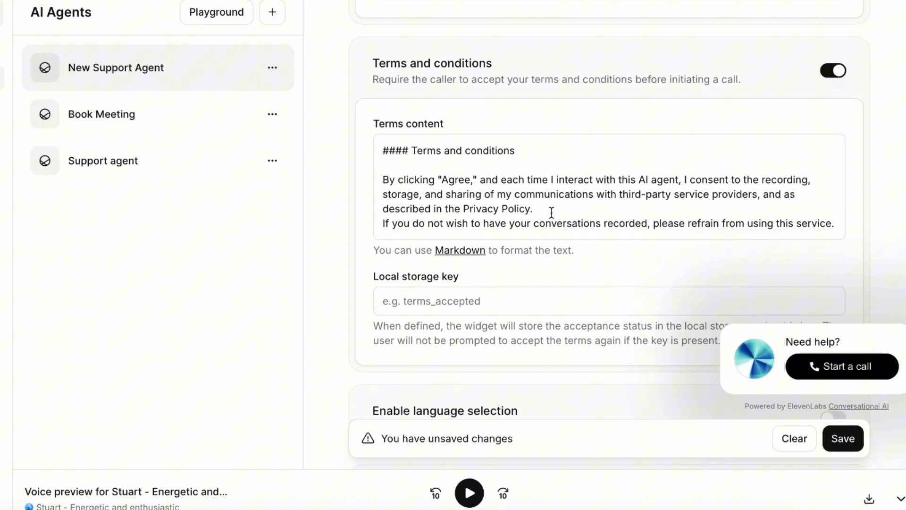
- Stop requiring callers to accept terms and conditions and select the shareable page description
click(835, 72)
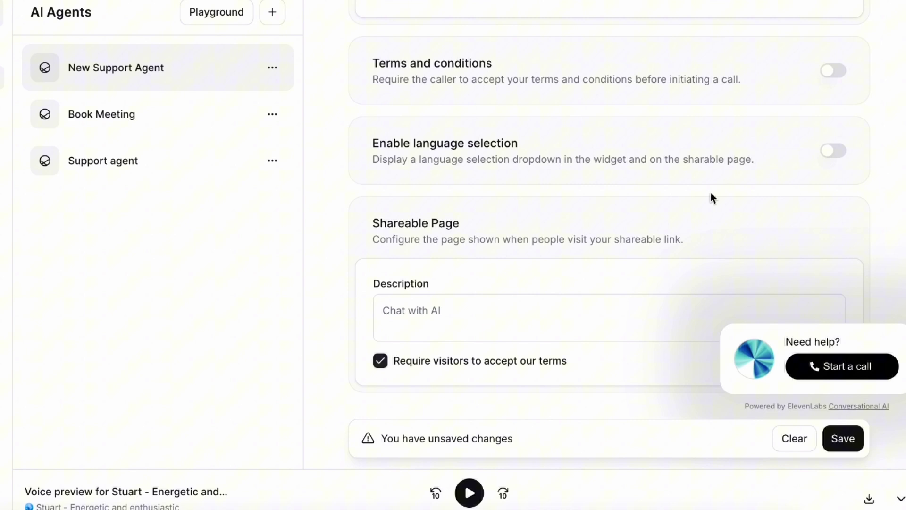
scroll(710, 195, down, 2)
click(594, 256)
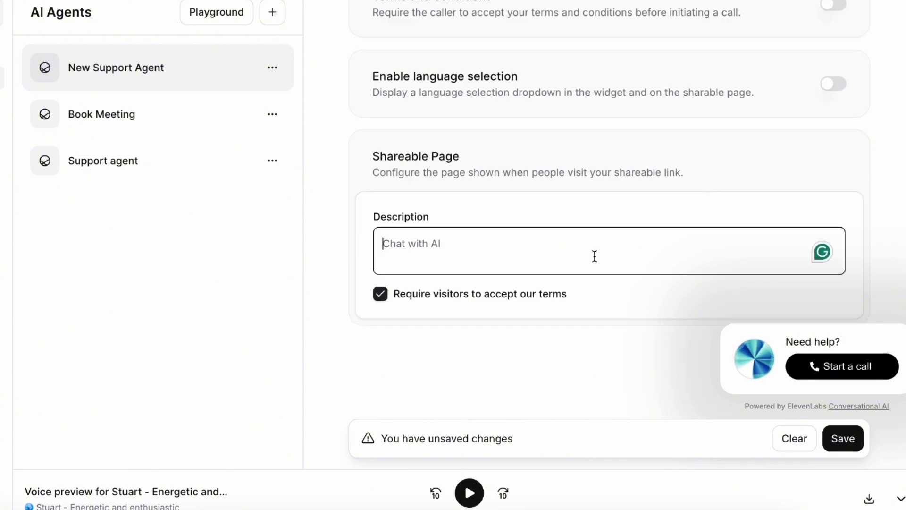
scroll(508, 260, up, 20)
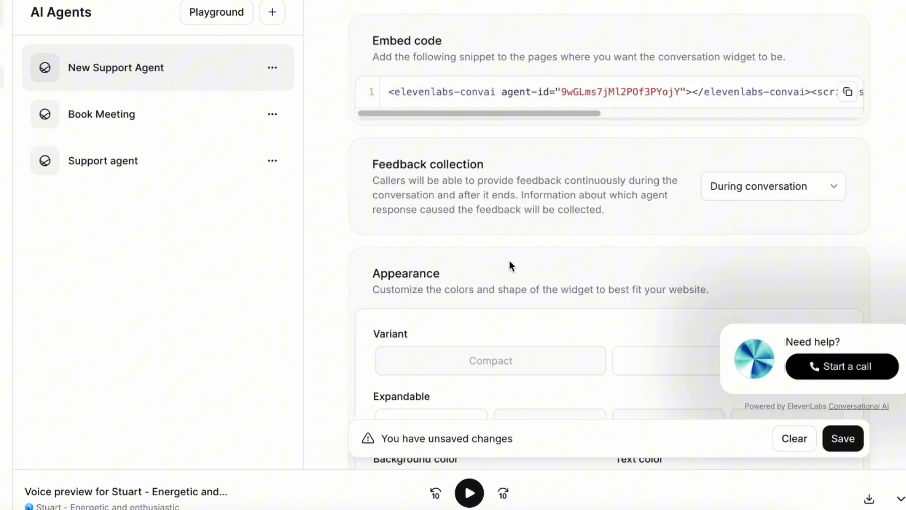
scroll(509, 261, down, 9)
scroll(508, 267, down, 10)
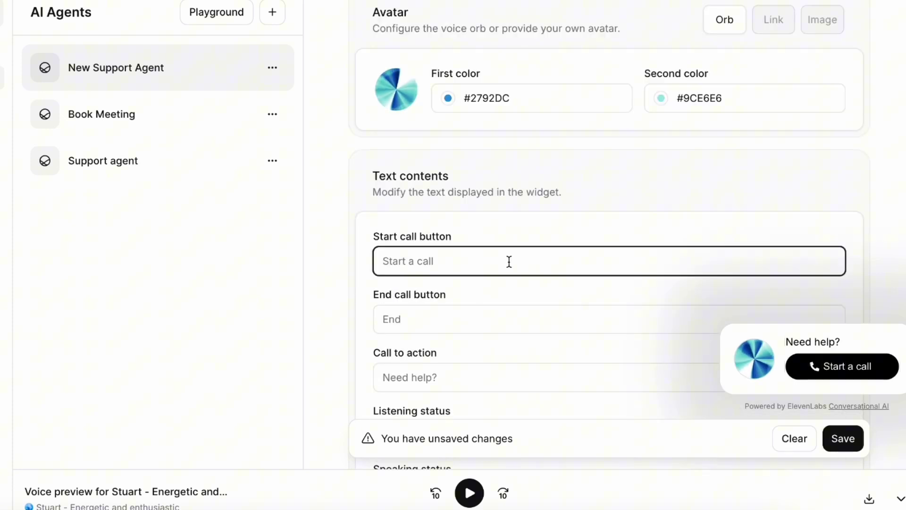
- Set the start call button text to 'Talk with Support'
click(509, 261)
text(Talk with)
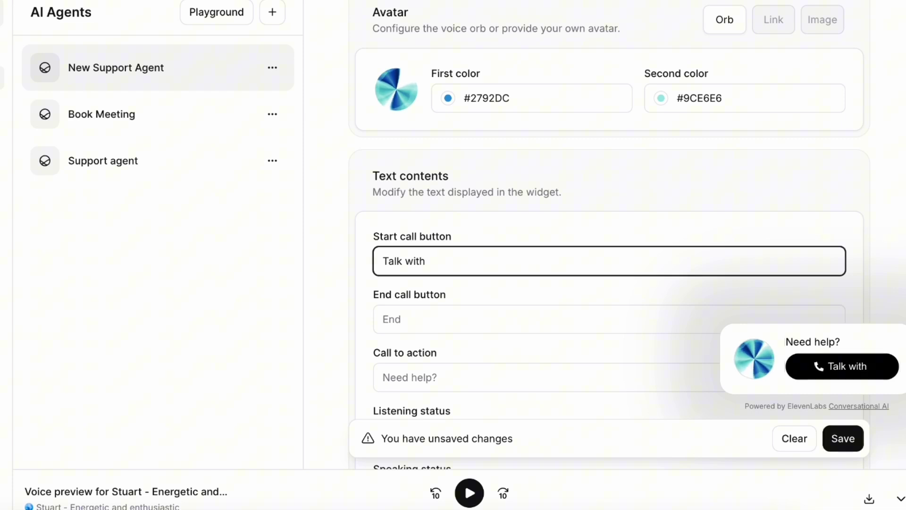
text(Support)
scroll(431, 335, up, 2)
scroll(432, 335, down, 3)
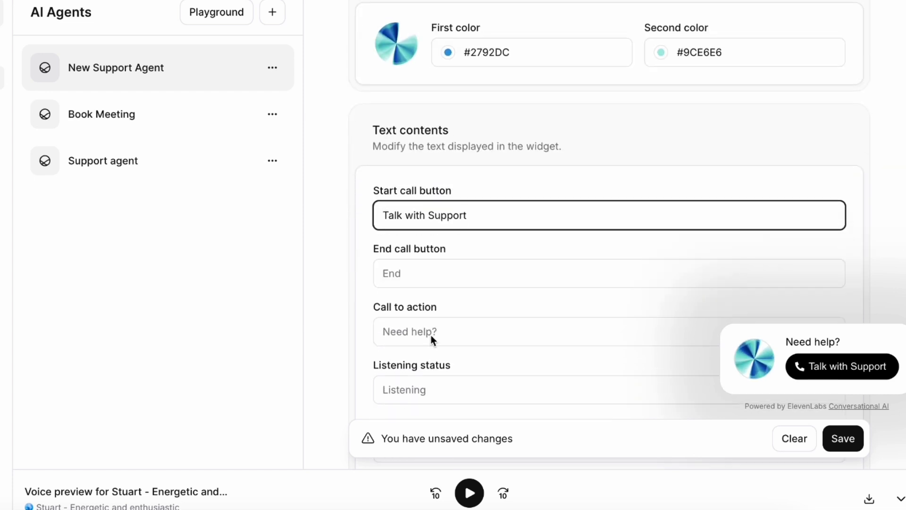
- Set the call-to-action text to 'Do you need any help ?' and save the widget
click(432, 331)
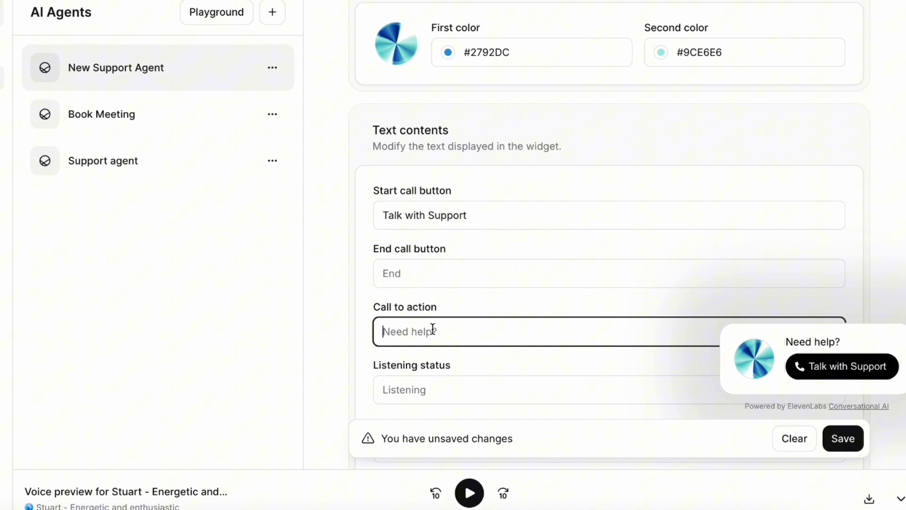
text(Do you need an)
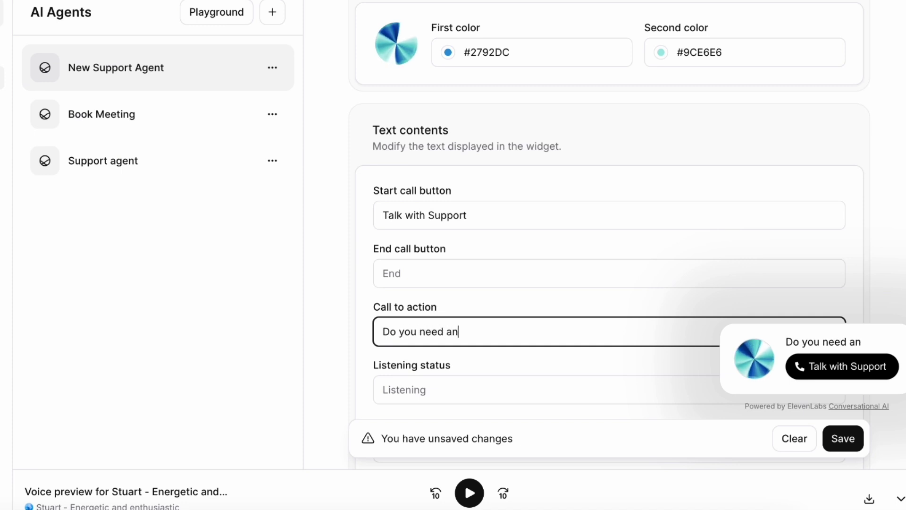
text(y help ?)
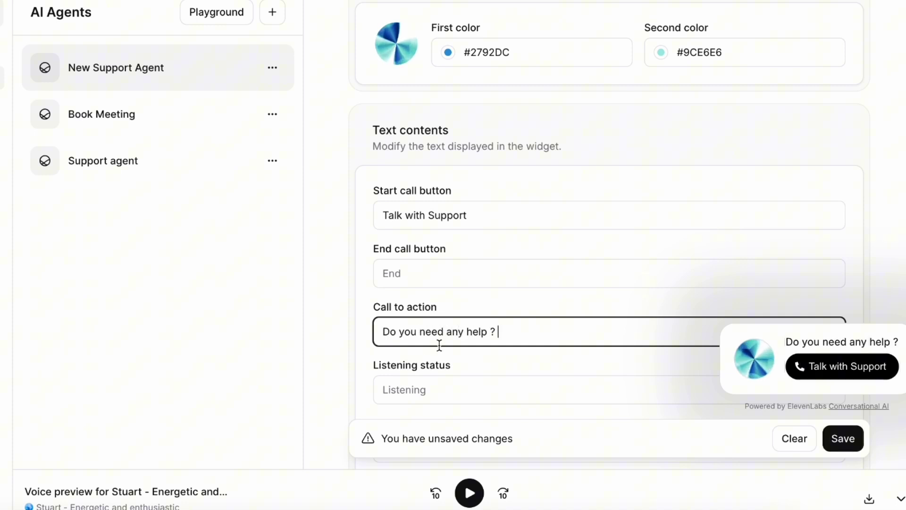
scroll(432, 381, down, 2)
scroll(432, 380, up, 5)
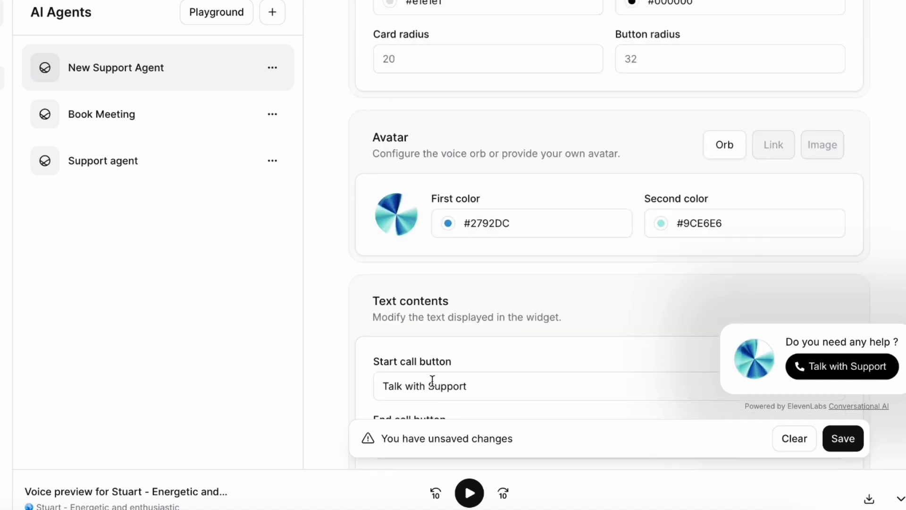
click(843, 439)
scroll(581, 331, up, 10)
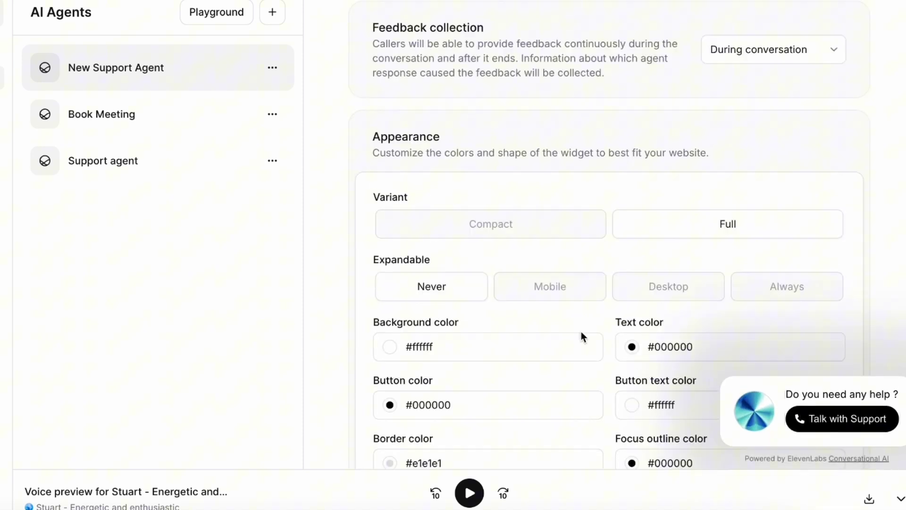
scroll(581, 331, up, 5)
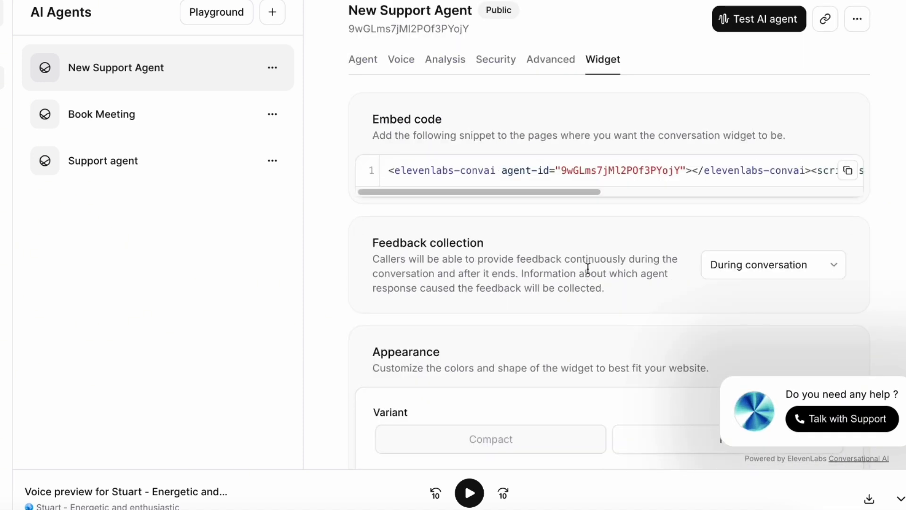
- Scroll the Agent tab to Knowledge base, then select the Code With Arjun site's address
click(363, 69)
scroll(444, 299, down, 12)
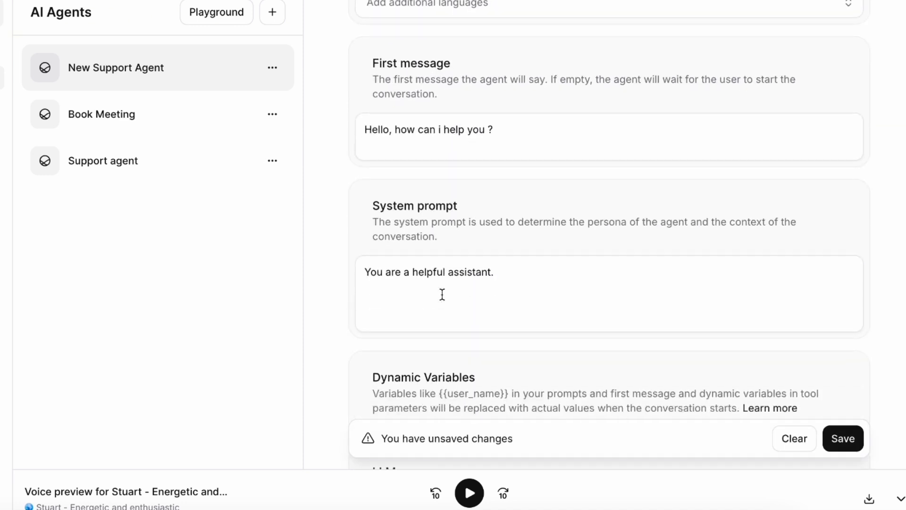
scroll(443, 296, down, 5)
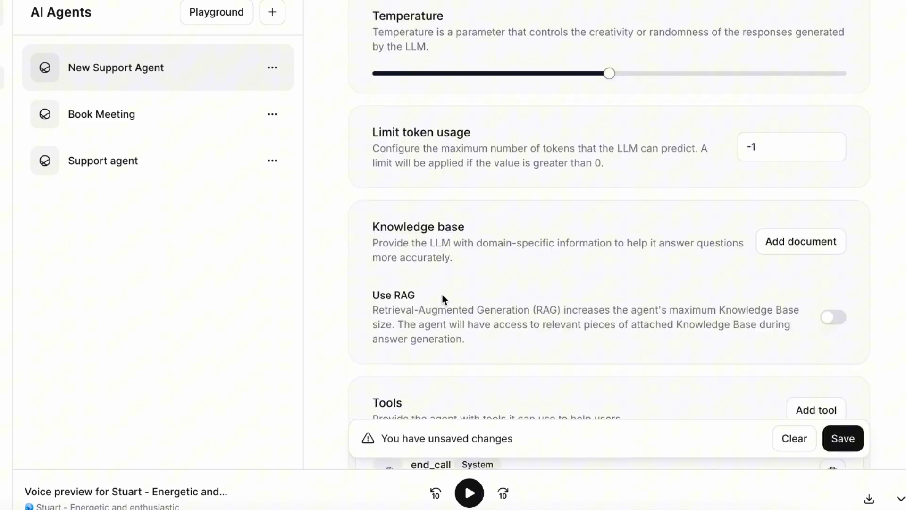
triple_click(393, 214)
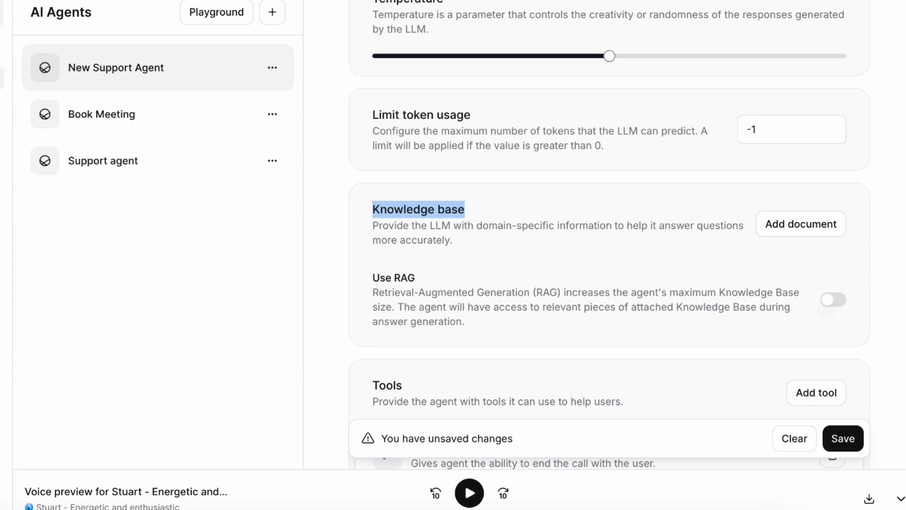
click(132, 14)
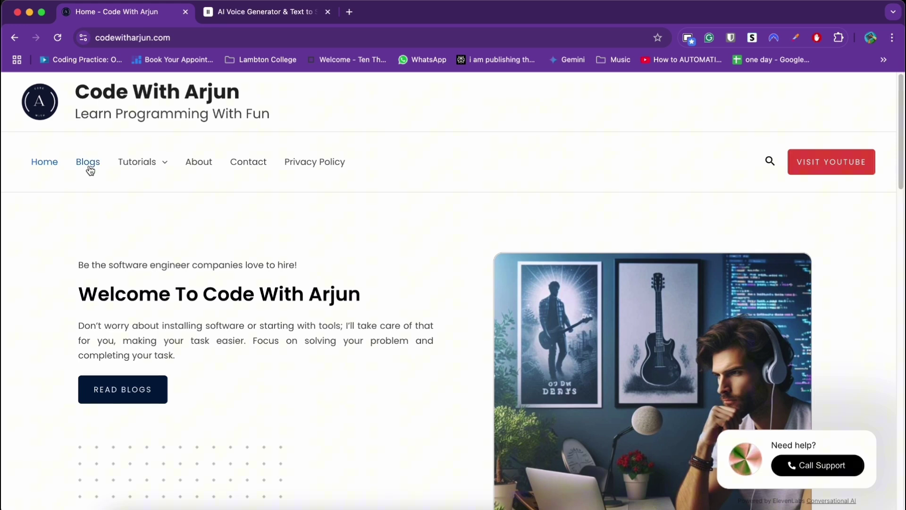
click(186, 38)
key(ctrl+c)
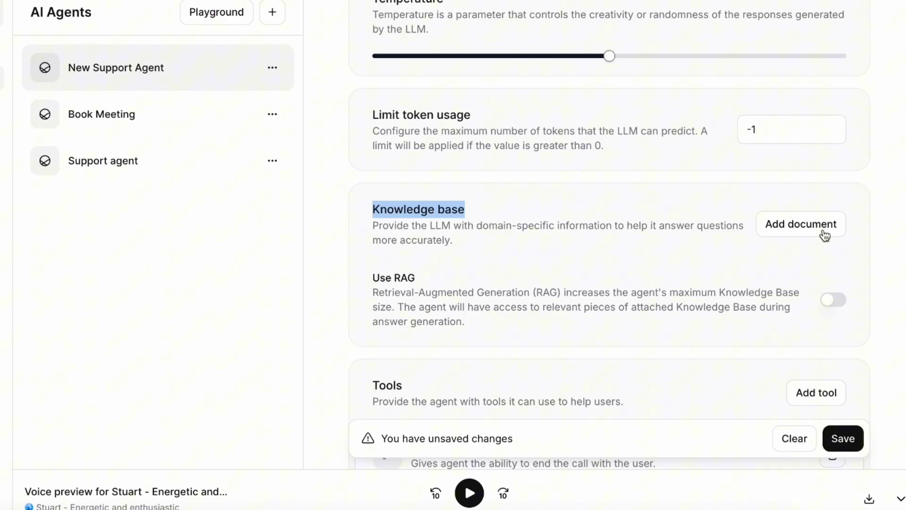
click(825, 235)
scroll(698, 366, down, 2)
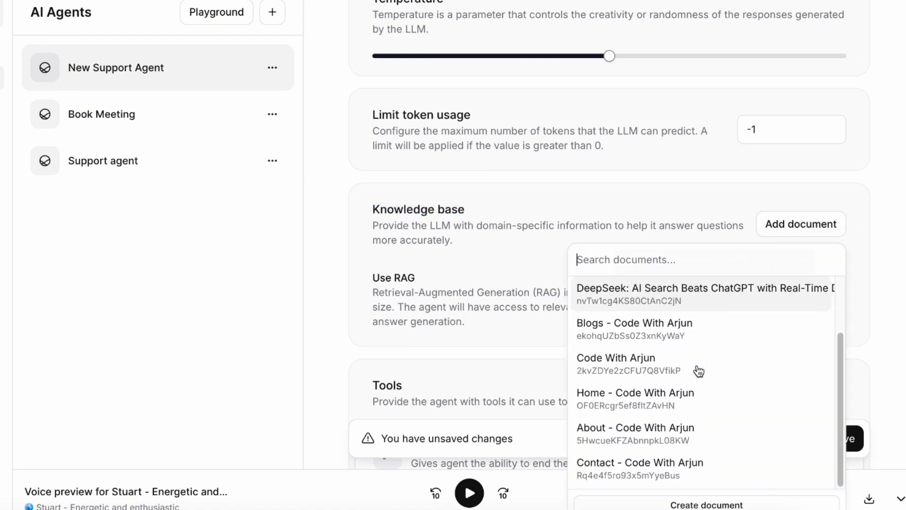
click(692, 505)
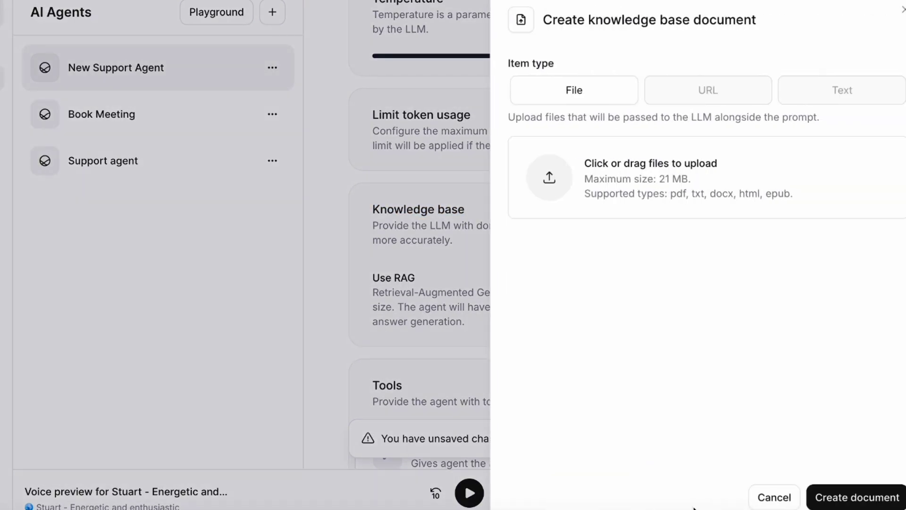
click(703, 100)
click(649, 200)
key(ctrl+v)
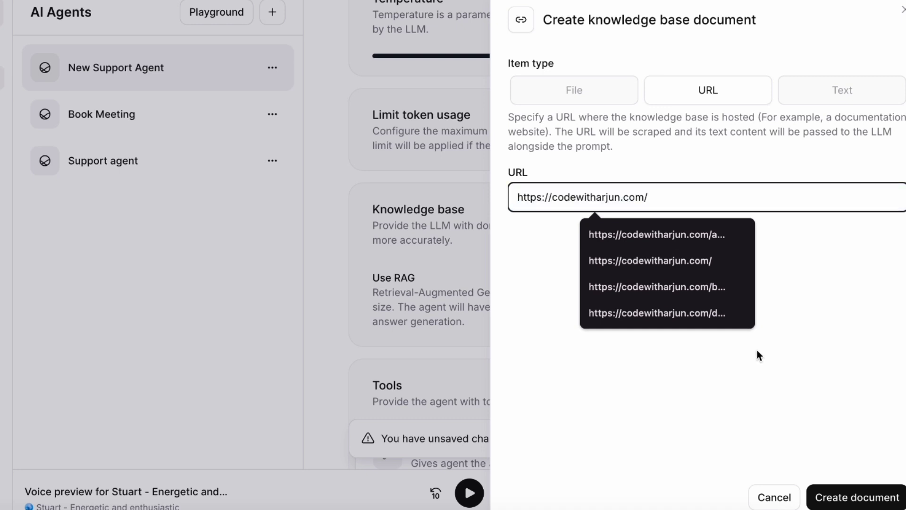
click(840, 499)
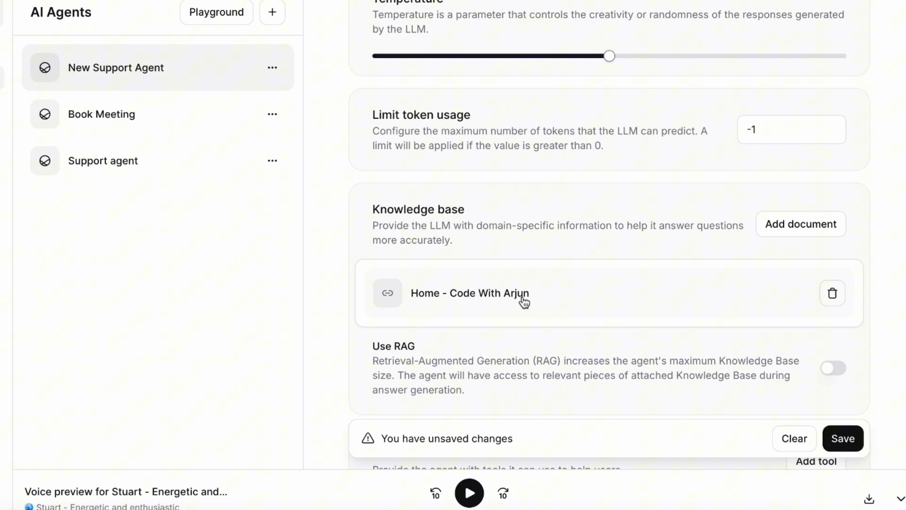
click(523, 301)
- Start a new Text-type knowledge base document, then open a new browser tab
scroll(519, 368, down, 5)
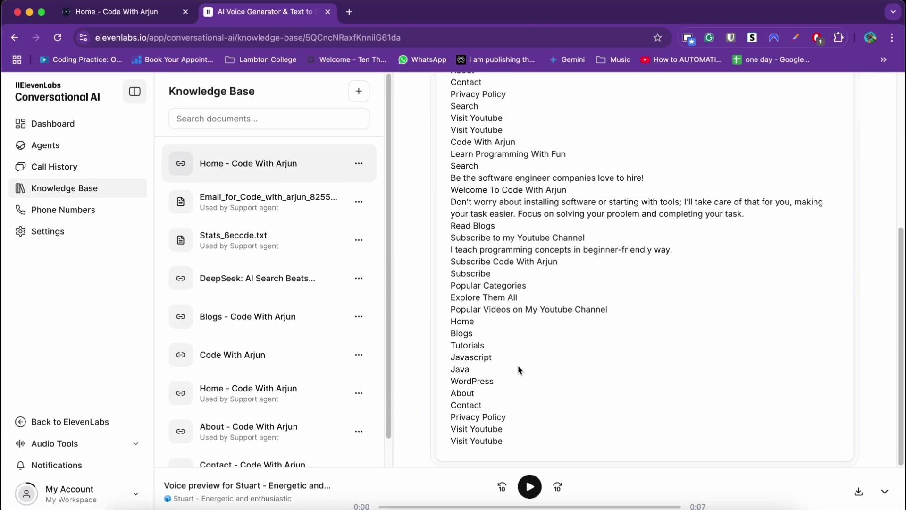
scroll(519, 369, up, 5)
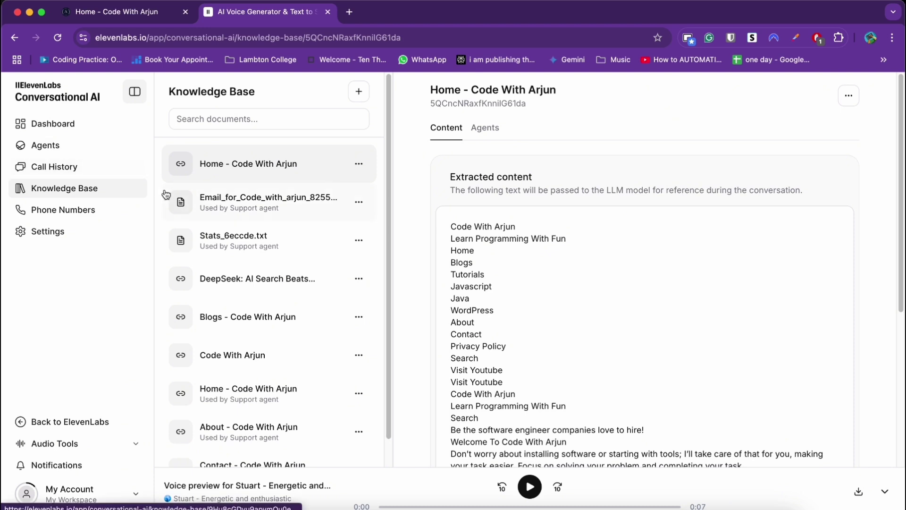
click(360, 95)
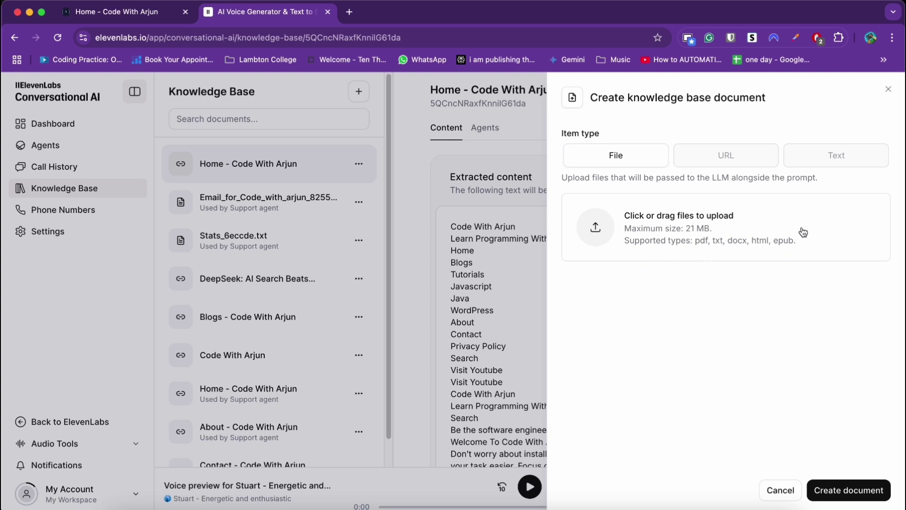
click(832, 155)
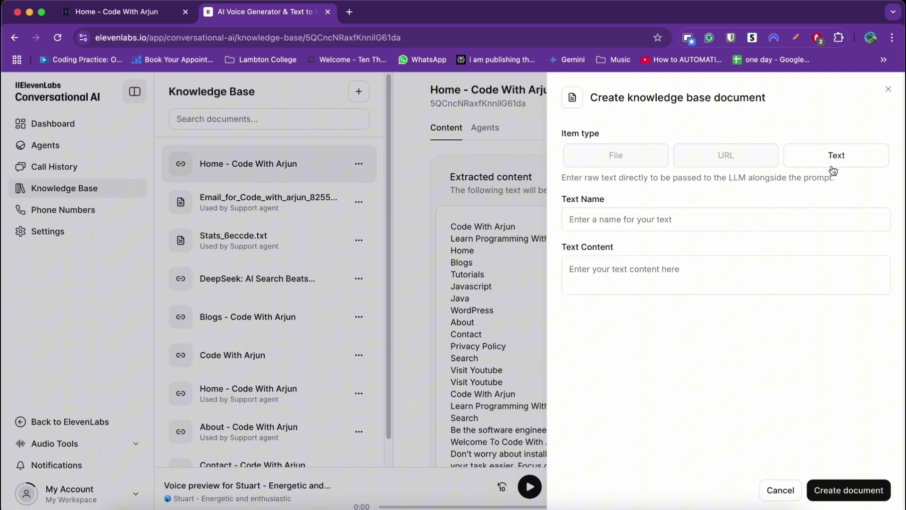
click(349, 11)
- Use ChatGPT web search for a short summary of the Code With Arjun YouTube channel, then copy the reply
text(ch)
key(Return)
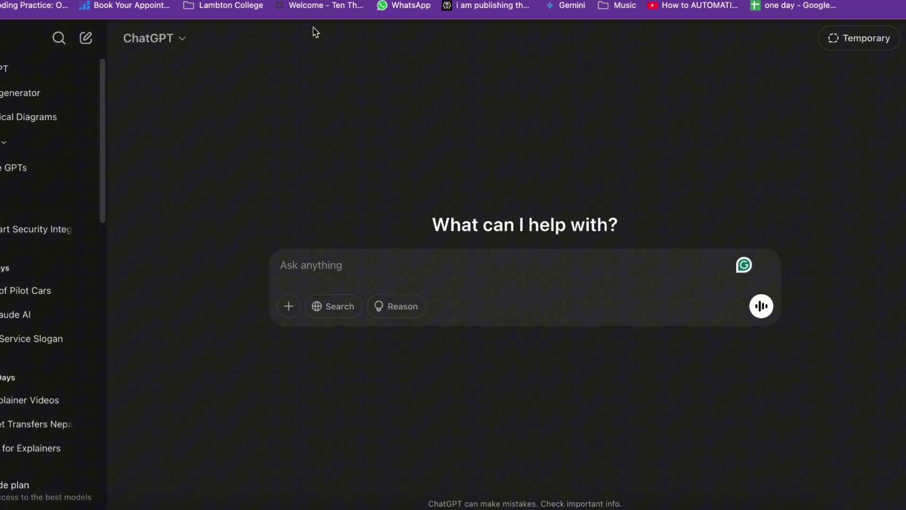
click(333, 306)
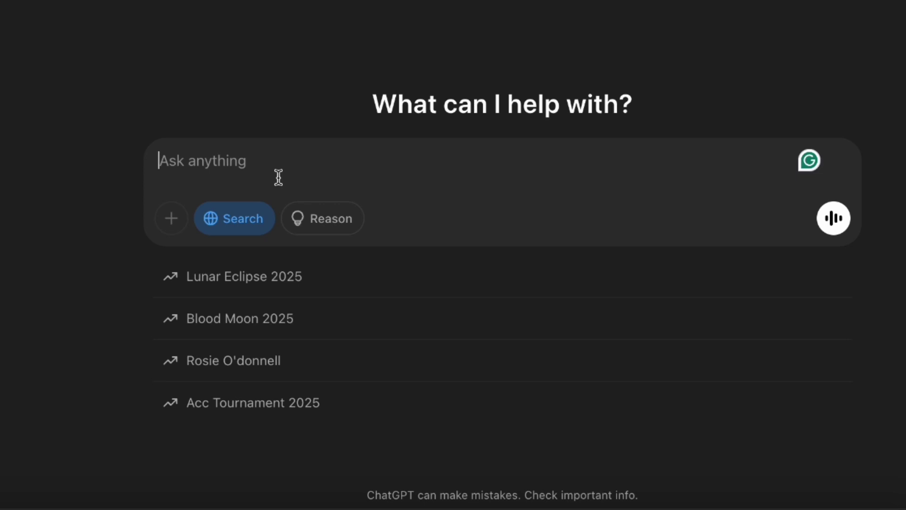
text(write a)
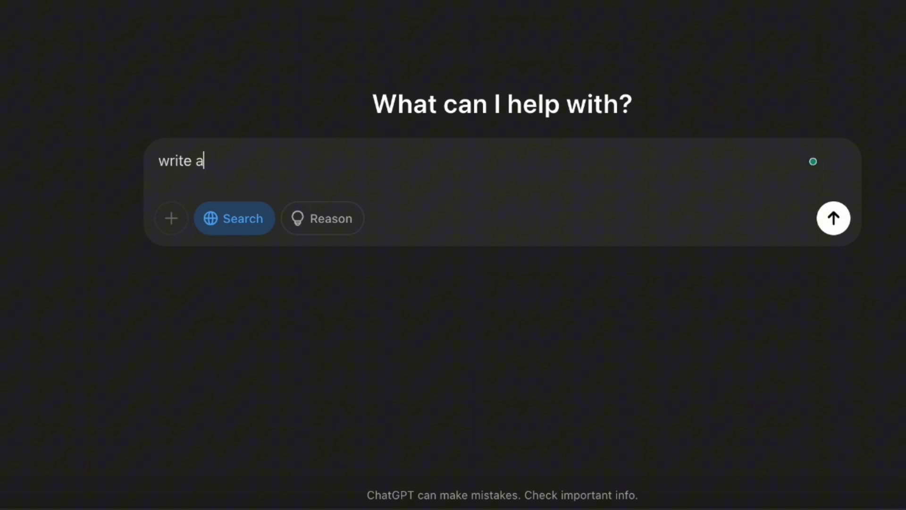
text( short informa)
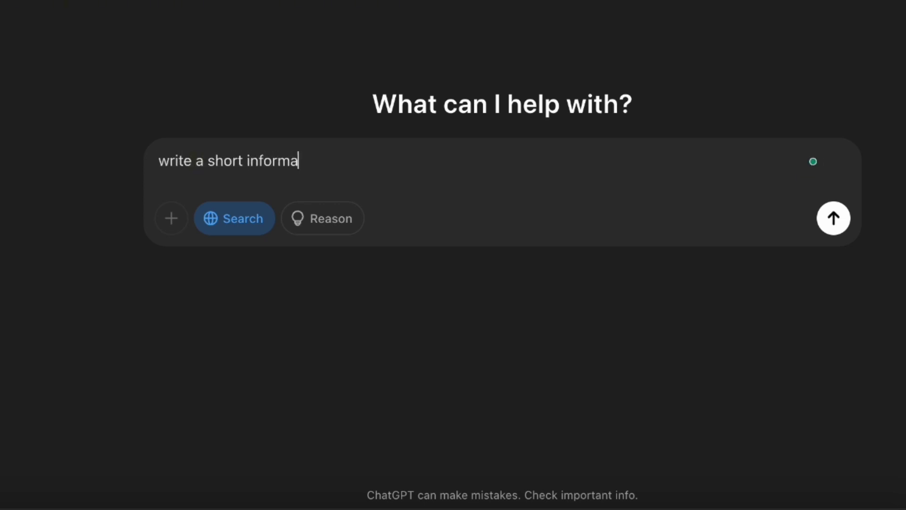
text(tion about code)
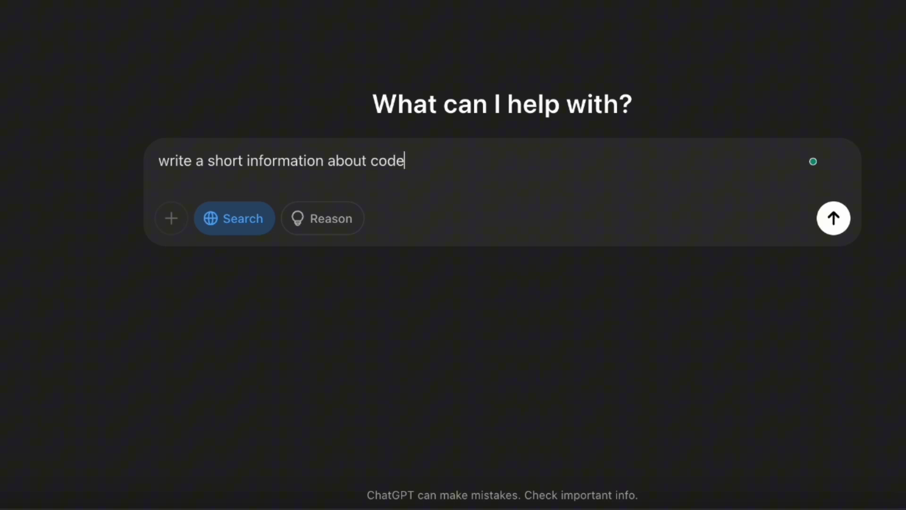
text( with arjun)
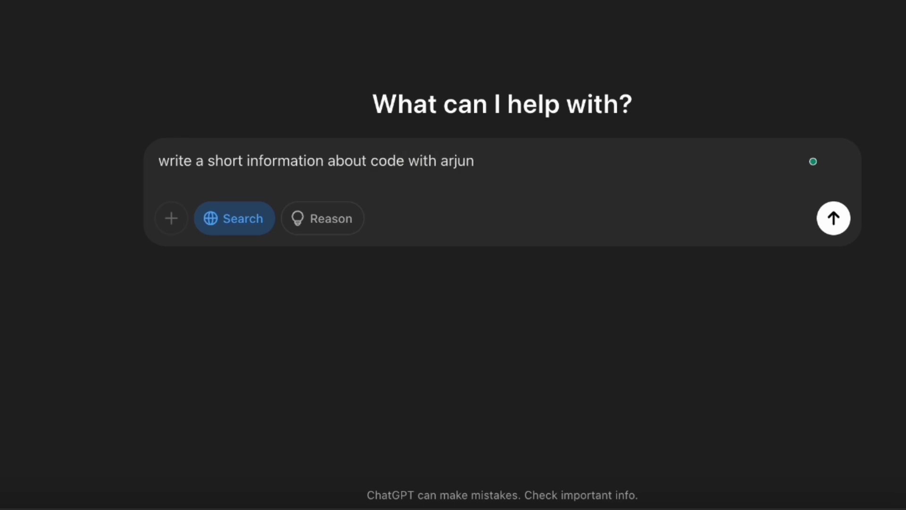
text( youtube channe)
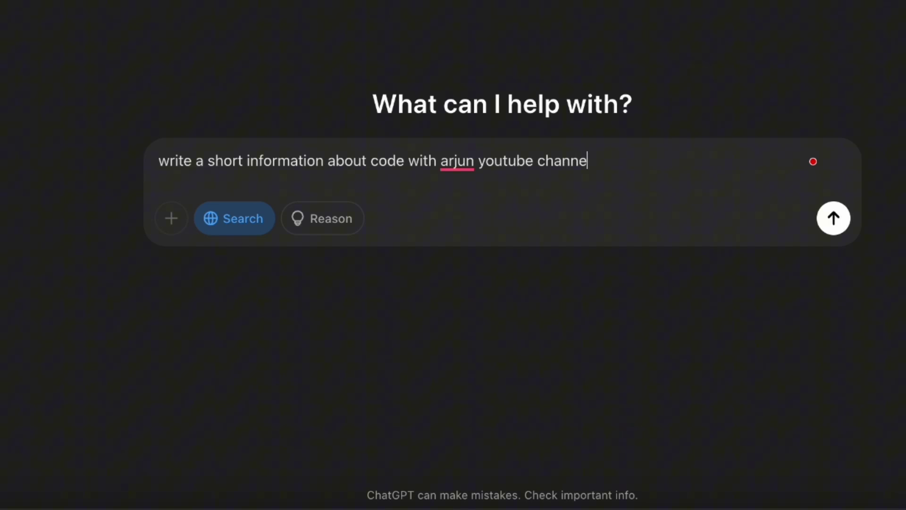
text(l)
key(Return)
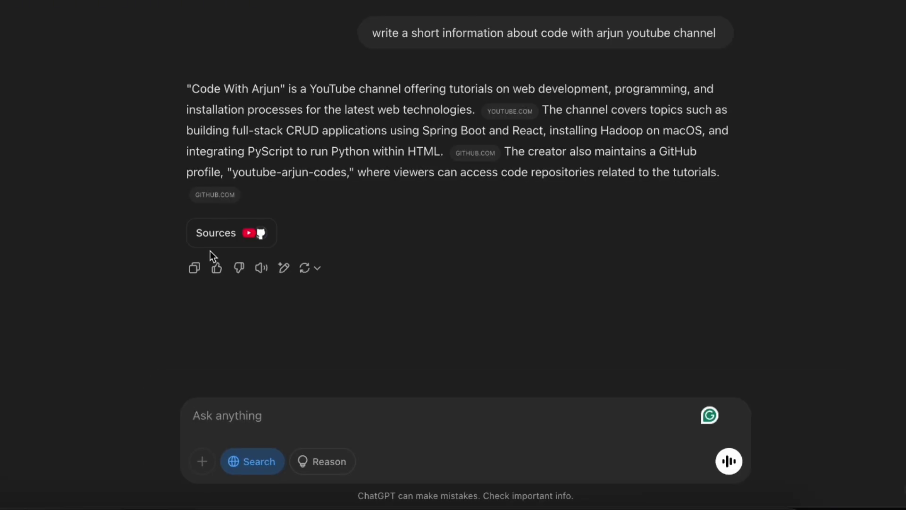
click(194, 268)
- Create a 'Code with arju' text document in the knowledge base from the pasted channel summary
key(super+Tab)
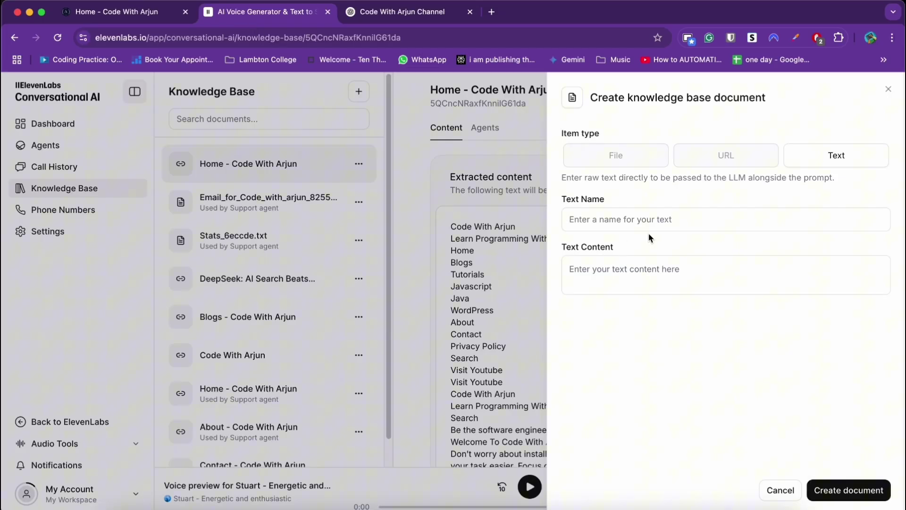
click(630, 278)
key(super+v)
click(652, 225)
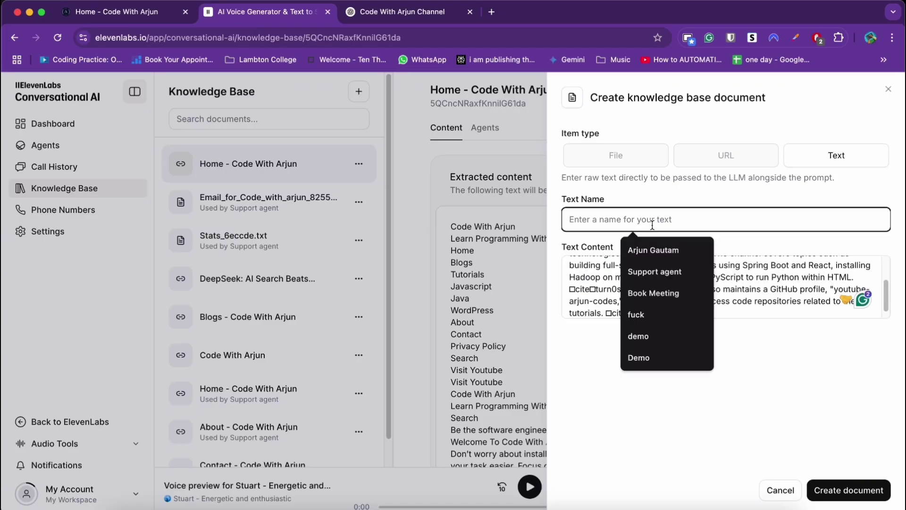
text(Code with arjun details)
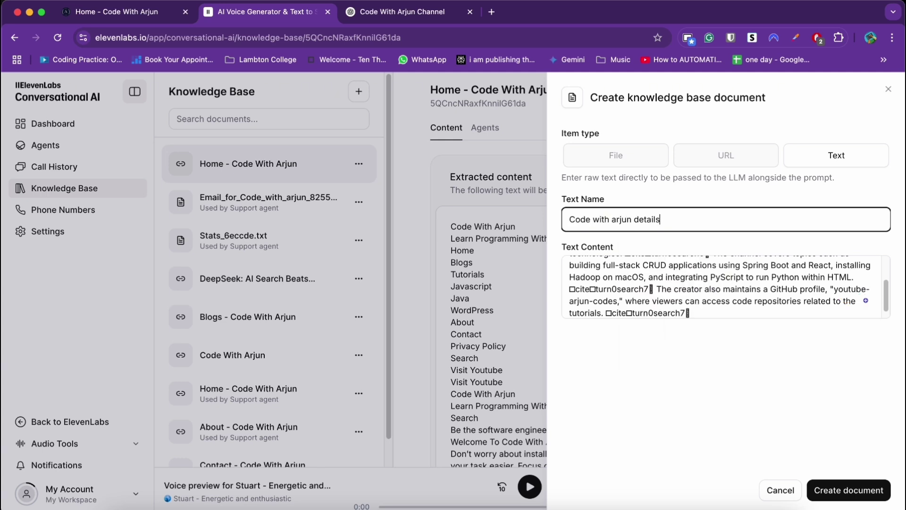
click(846, 487)
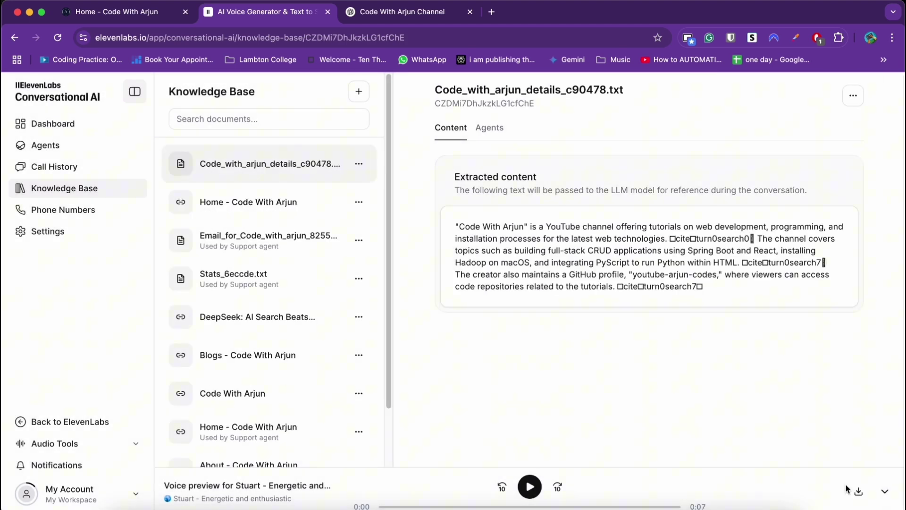
key(Return)
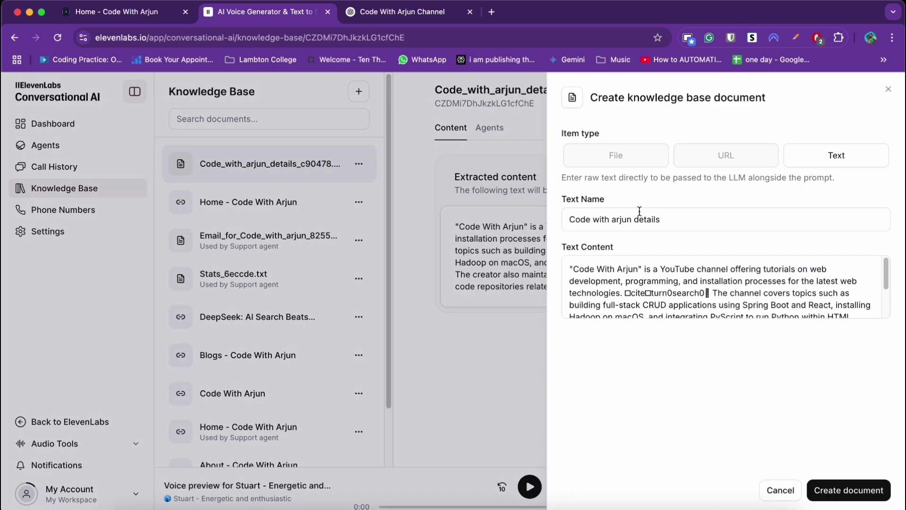
click(478, 189)
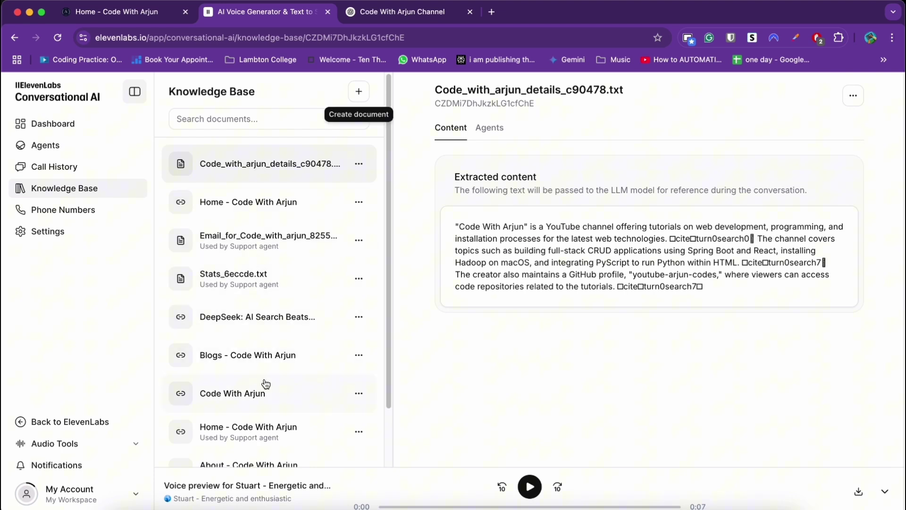
- Review Stats_6eccde.txt, checking the total video views and the 31,817 subscriber count
click(281, 289)
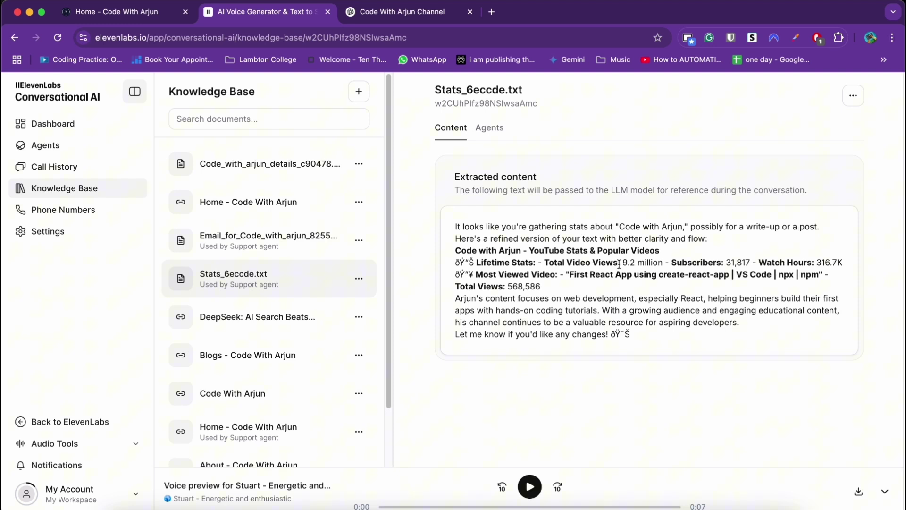
drag(623, 263, 666, 266)
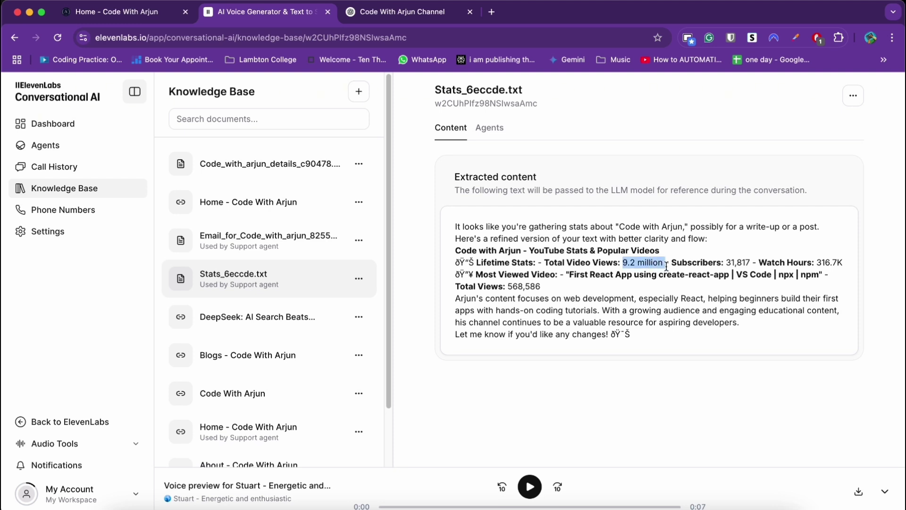
double_click(745, 262)
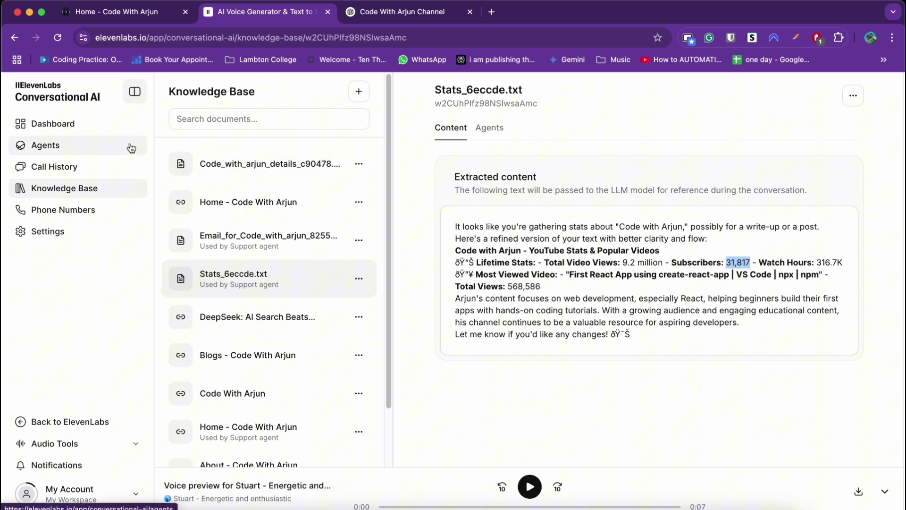
click(106, 147)
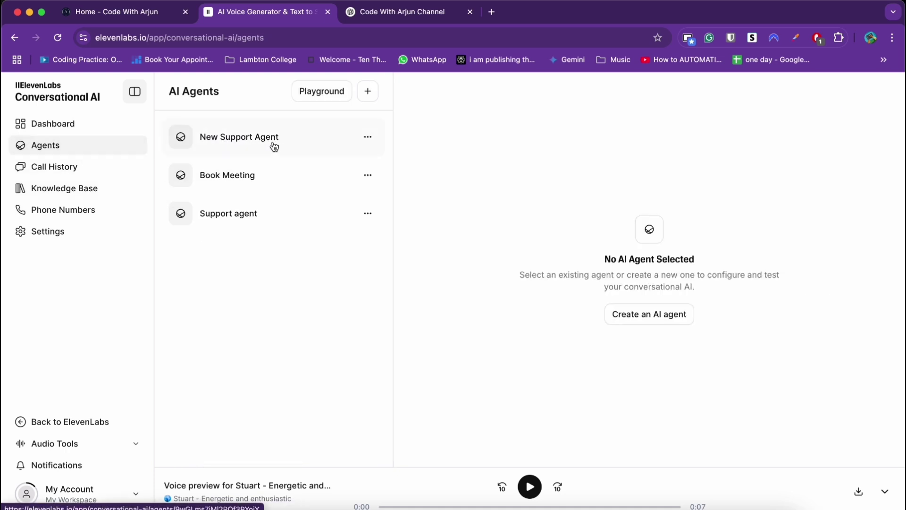
- Attach Stats_6eccde.txt, Home - Code With Arjun and Code_with_arjun_details to New Support Agent's knowledge base
click(256, 149)
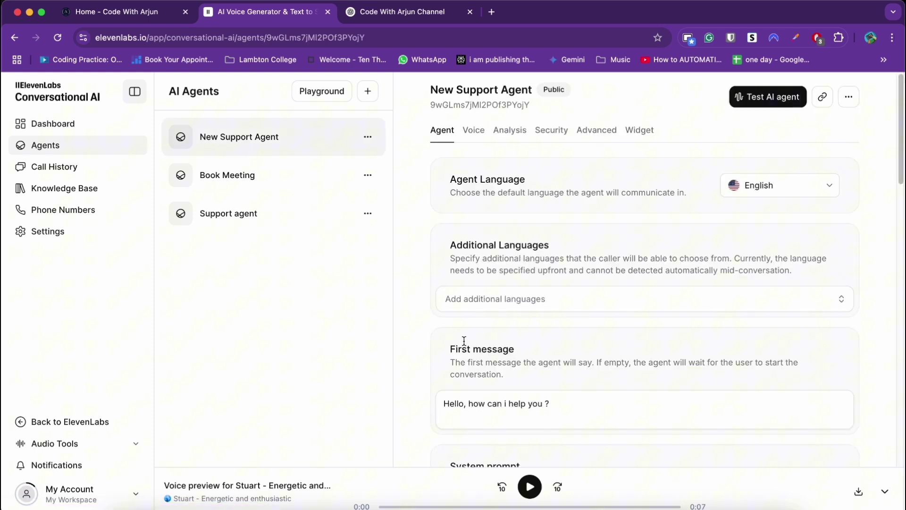
scroll(510, 236, down, 15)
scroll(508, 236, down, 4)
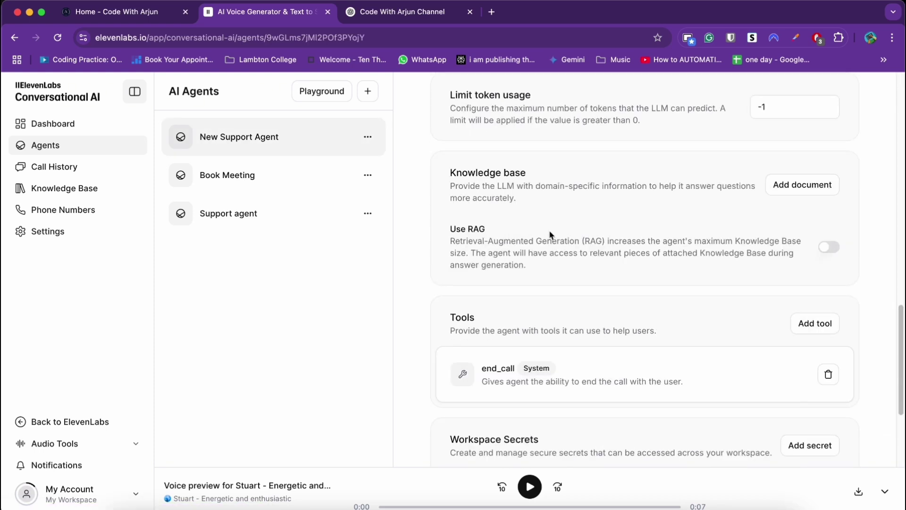
click(811, 192)
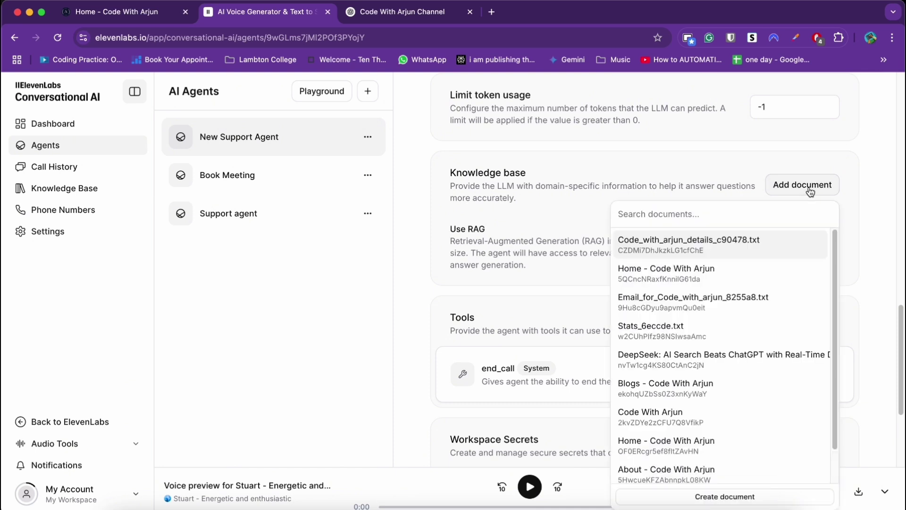
click(725, 334)
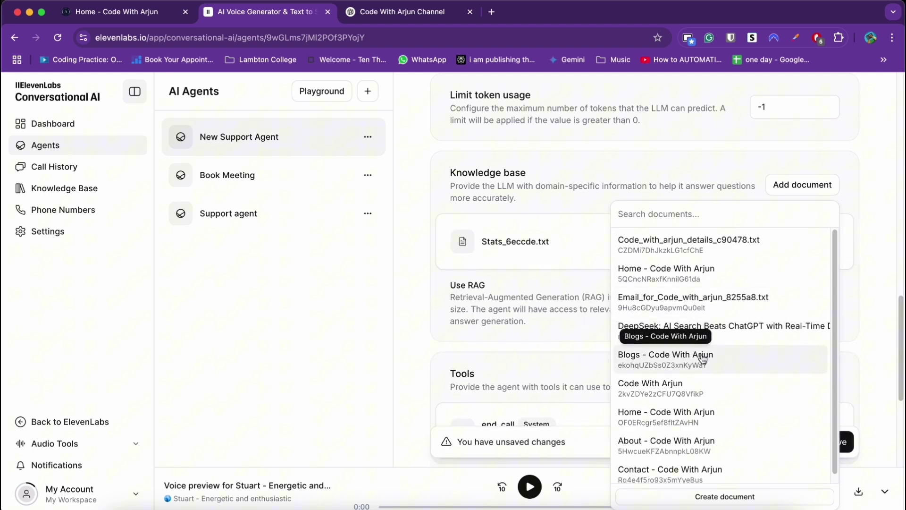
click(687, 278)
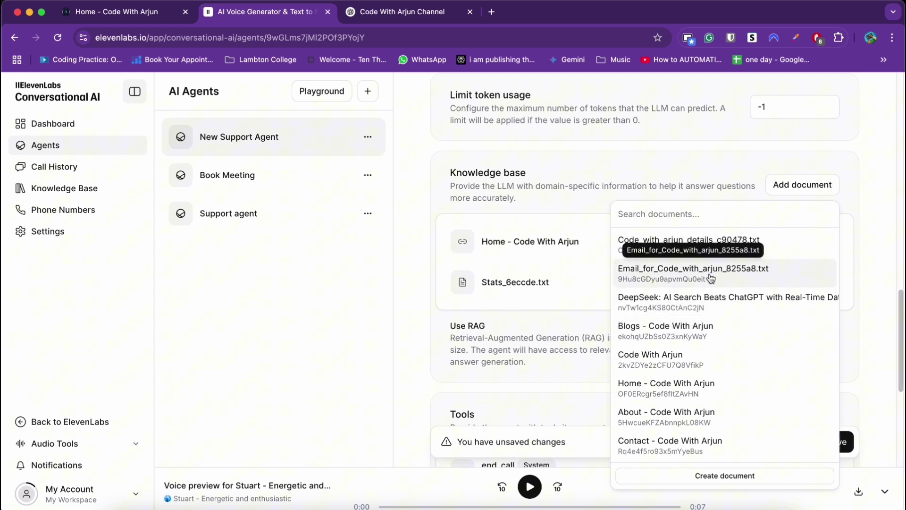
click(710, 242)
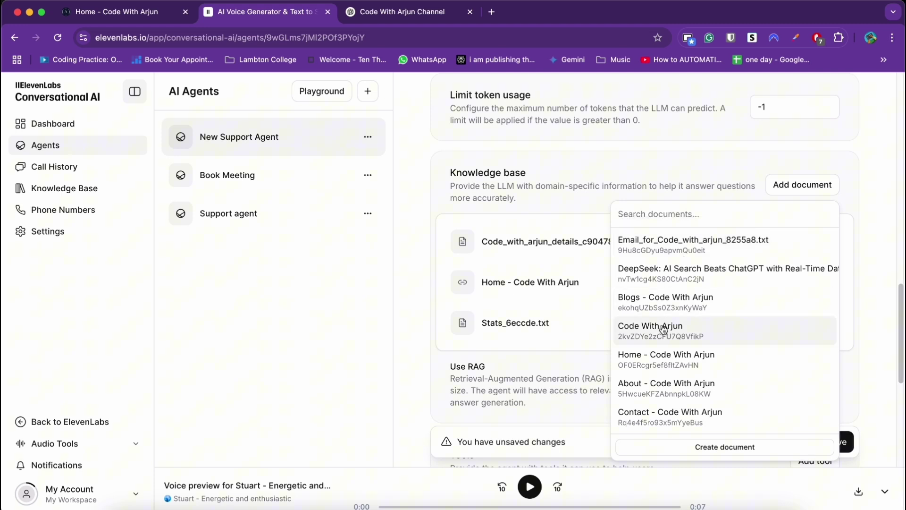
- Attach the Code With Arjun document, DeepSeek article, Email_for_Code_with_arjun_8255a8.txt and second Home page, then save
click(641, 328)
click(661, 272)
click(687, 258)
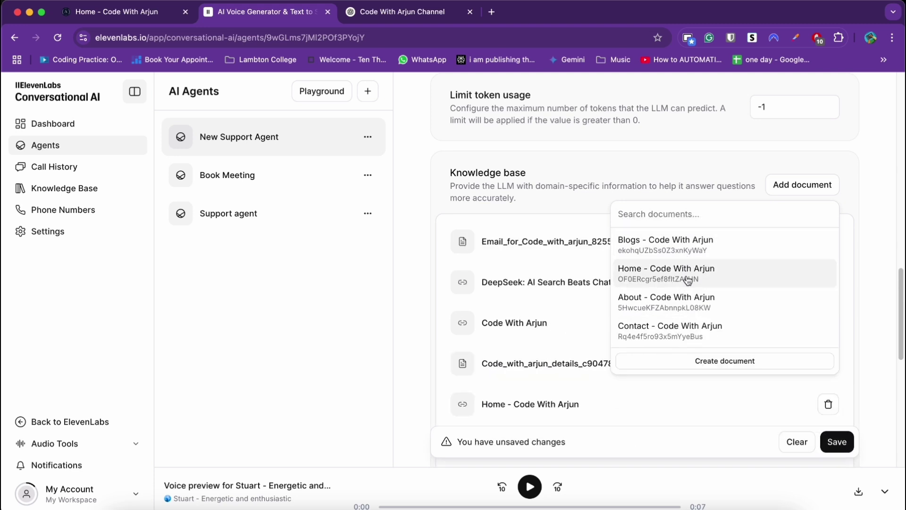
click(631, 278)
click(837, 442)
click(837, 441)
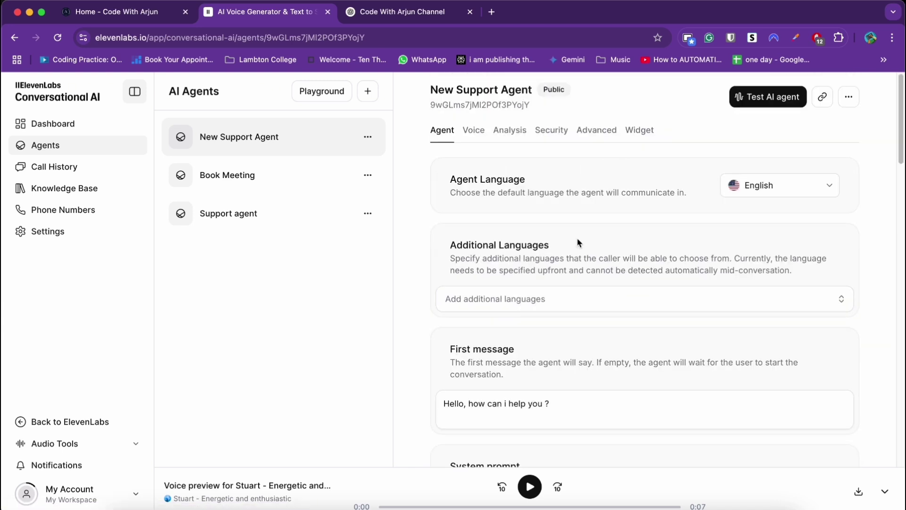
click(774, 103)
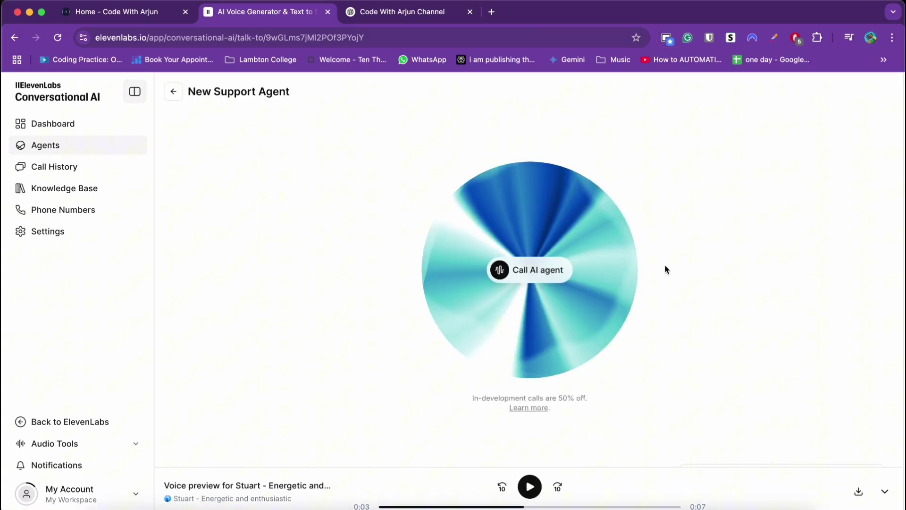
click(535, 281)
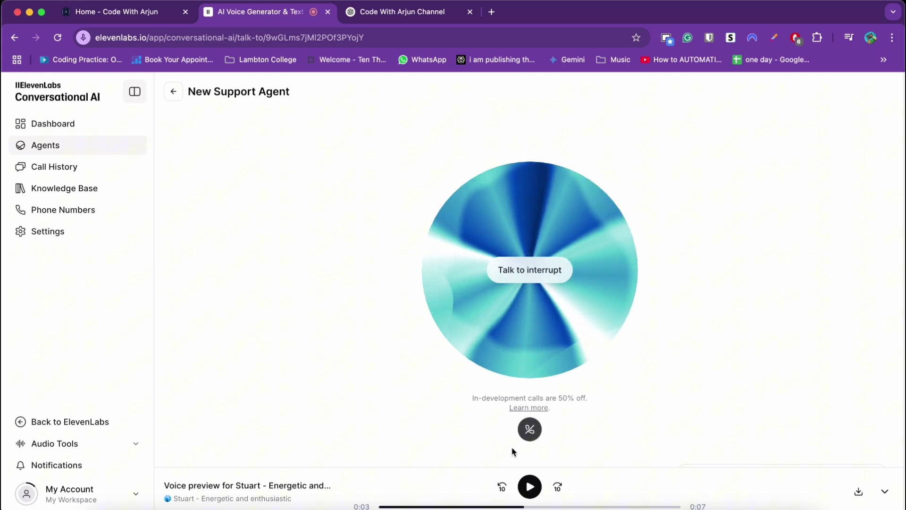
click(529, 429)
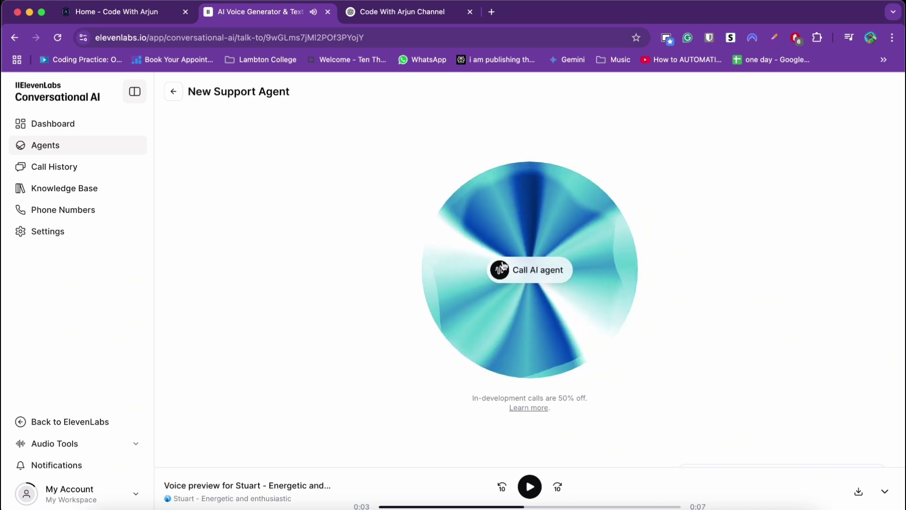
click(173, 92)
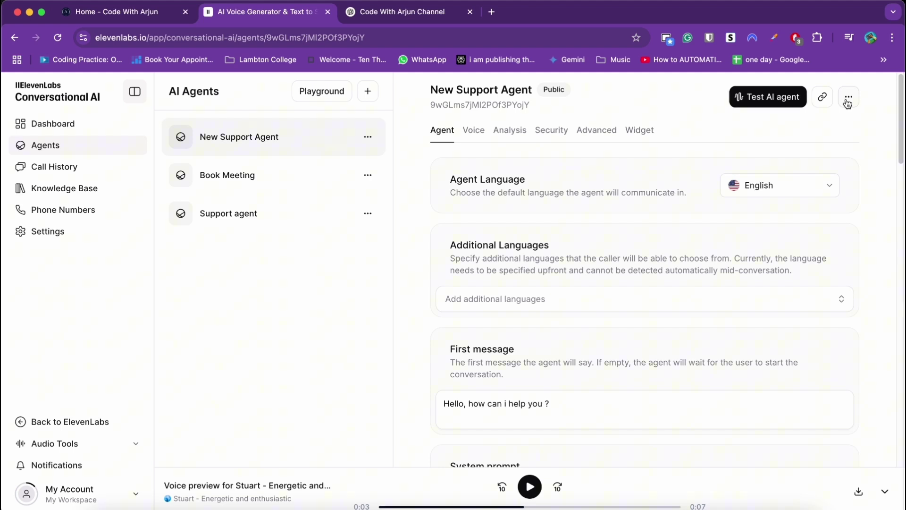
- Show New Support Agent's Widget settings and scroll the embed code box to its end
click(645, 136)
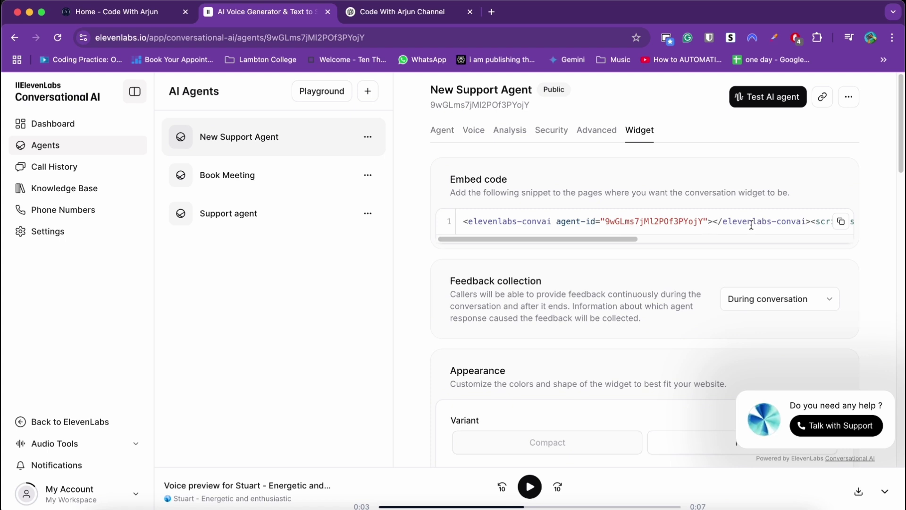
scroll(751, 226, right, 10)
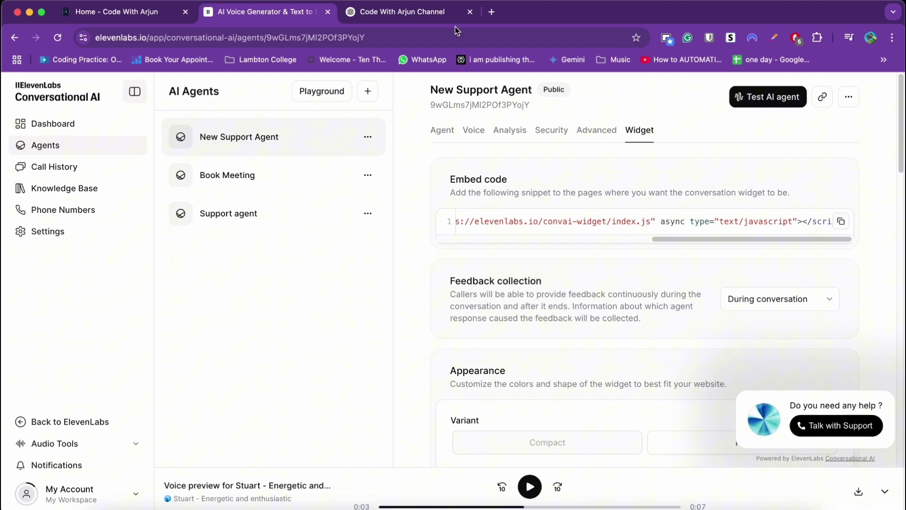
- Add an HTML widget to the Code With Arjun home page in Elementor holding the ElevenLabs embed code
key(ctrl+Left)
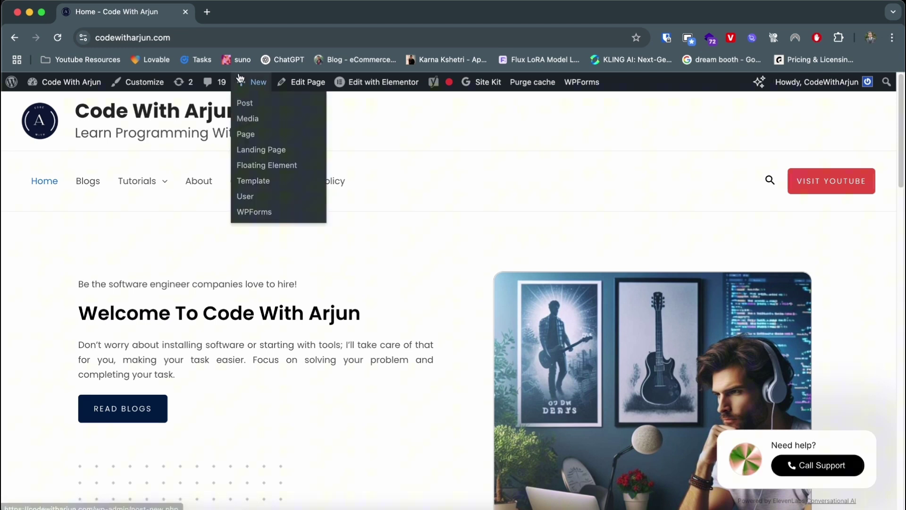
double_click(123, 38)
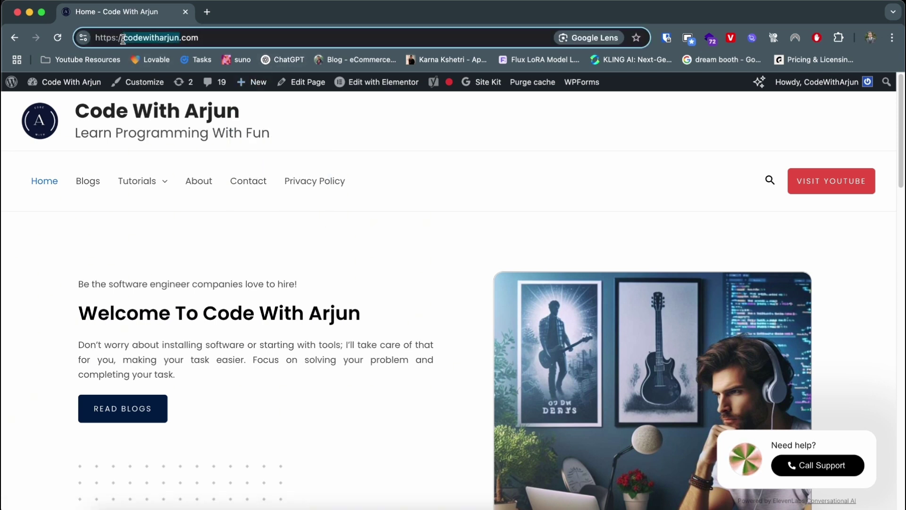
click(375, 83)
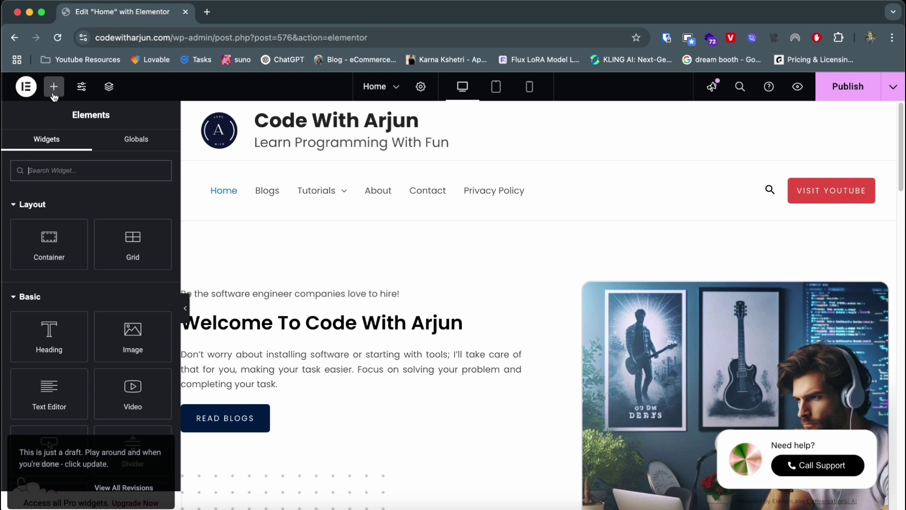
text(html)
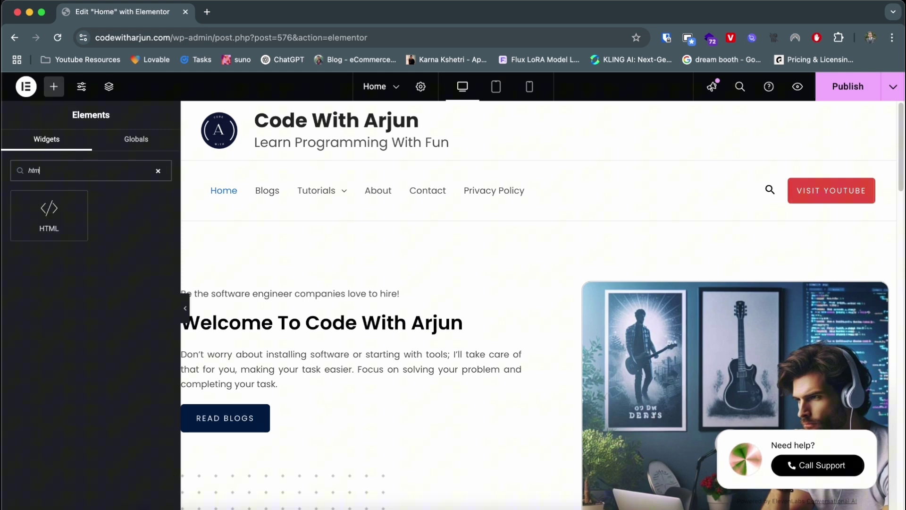
click(61, 222)
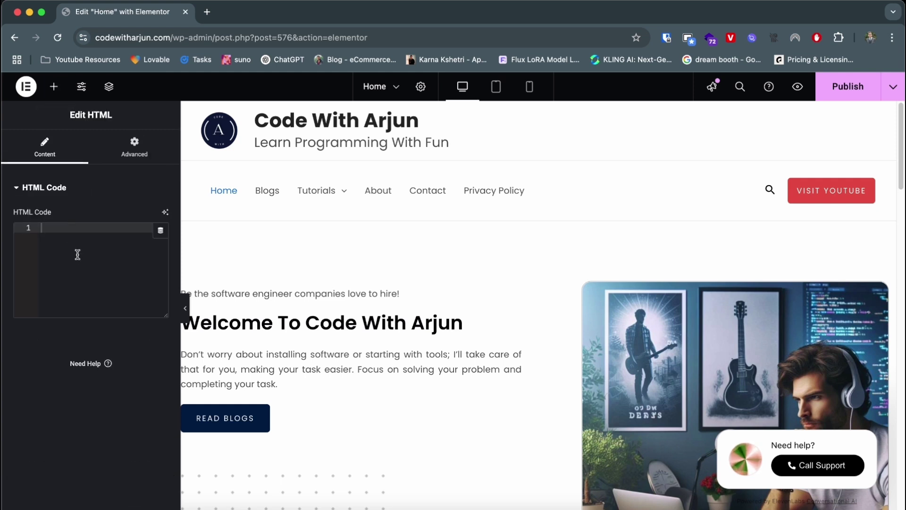
text(<elevenlabs-convai agent-id="9wGLms7jMl2POf3PYojY"></elevenlabs-convai><script src="https://elevenlabs.io/convai-widget/index.js" async type="text/javascript"></script>)
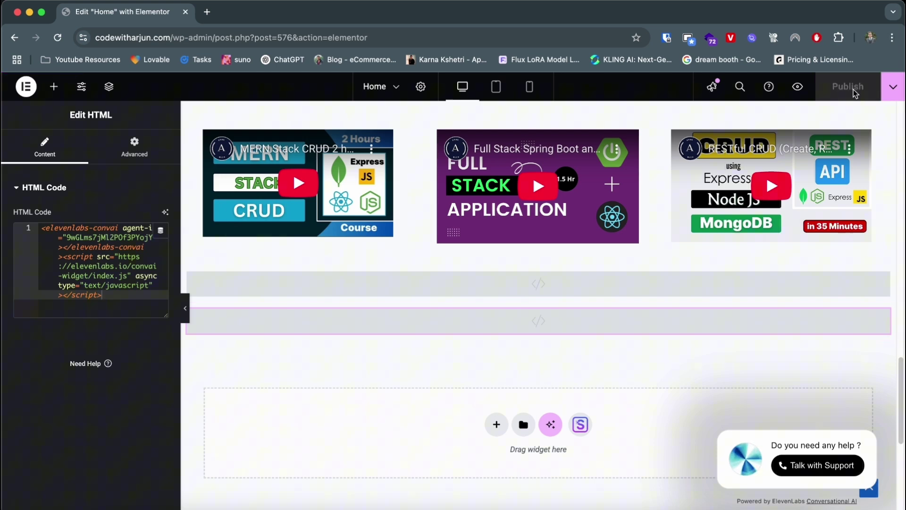
- Preview the updated home page and start a call through the Talk with Support widget
click(797, 86)
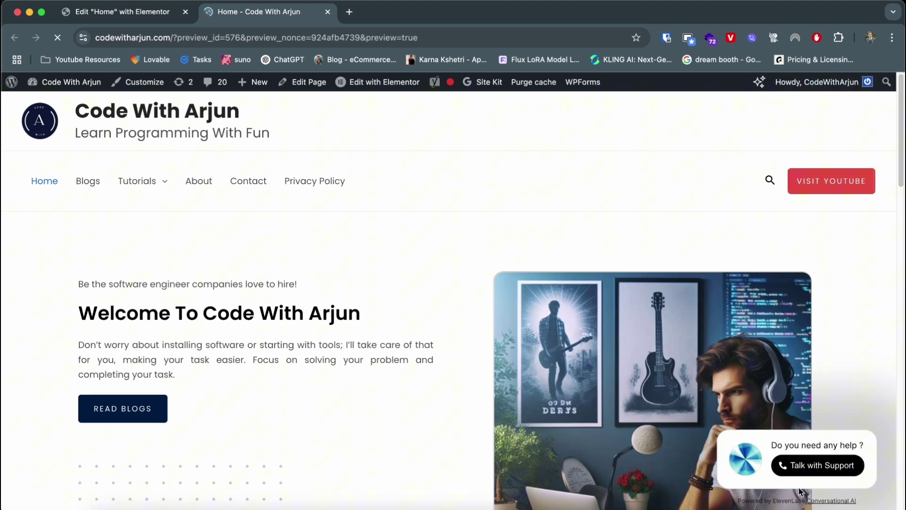
click(816, 466)
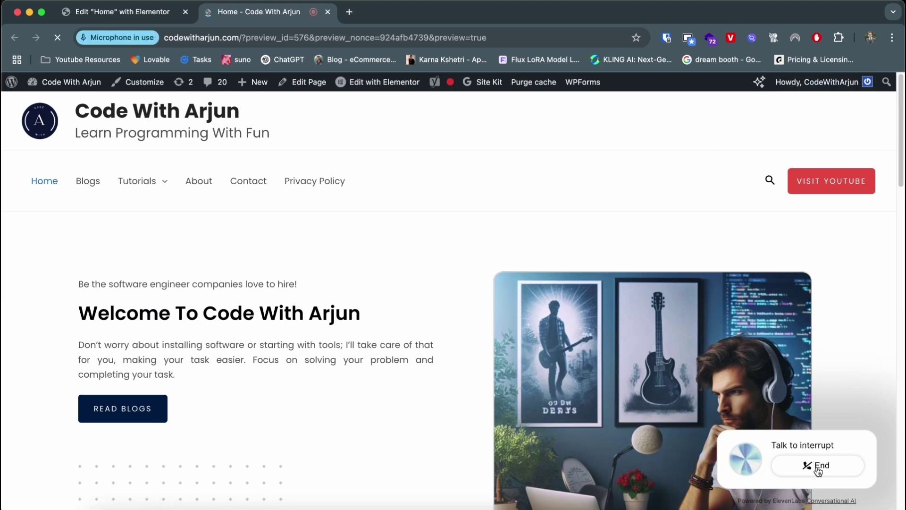